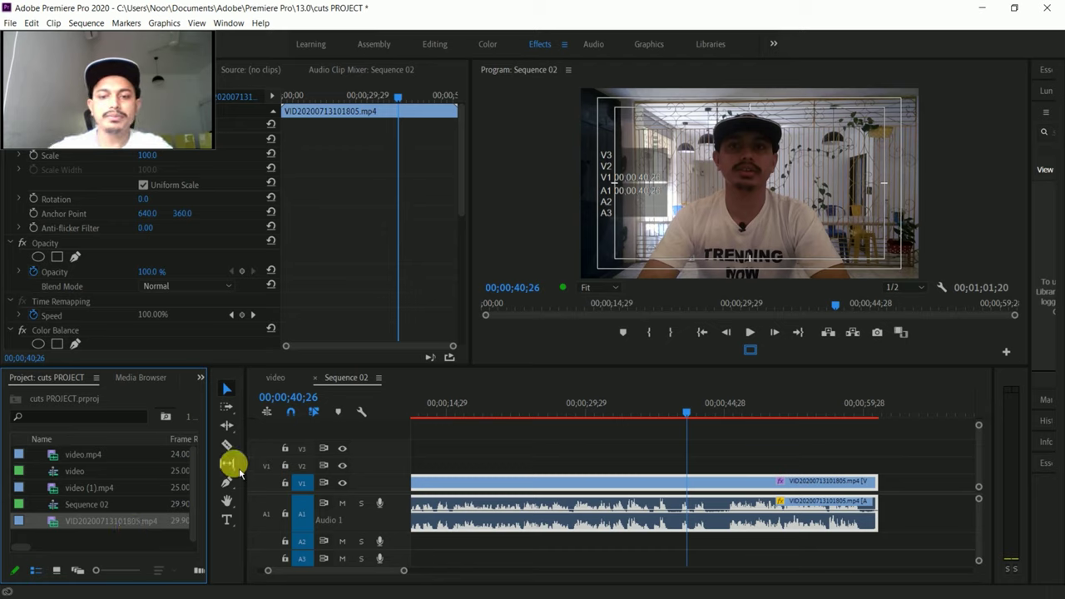
# Step: Zoom the timeline in on the talking-head clip and enlarge the A1 audio track
pyautogui.click(653, 424)
pyautogui.click(645, 416)
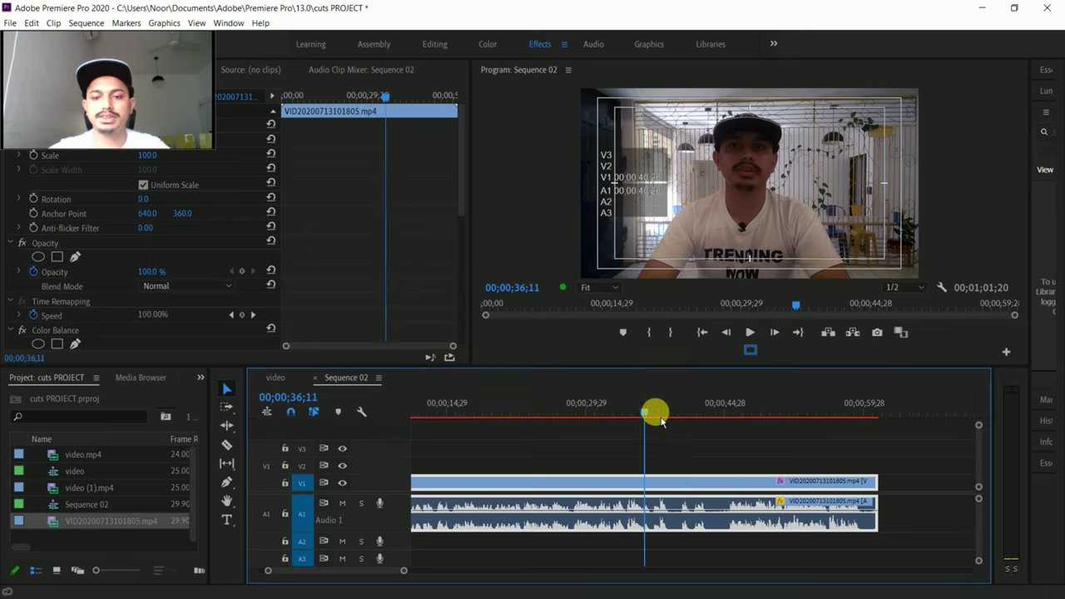
pyautogui.press('=')
pyautogui.press('=')
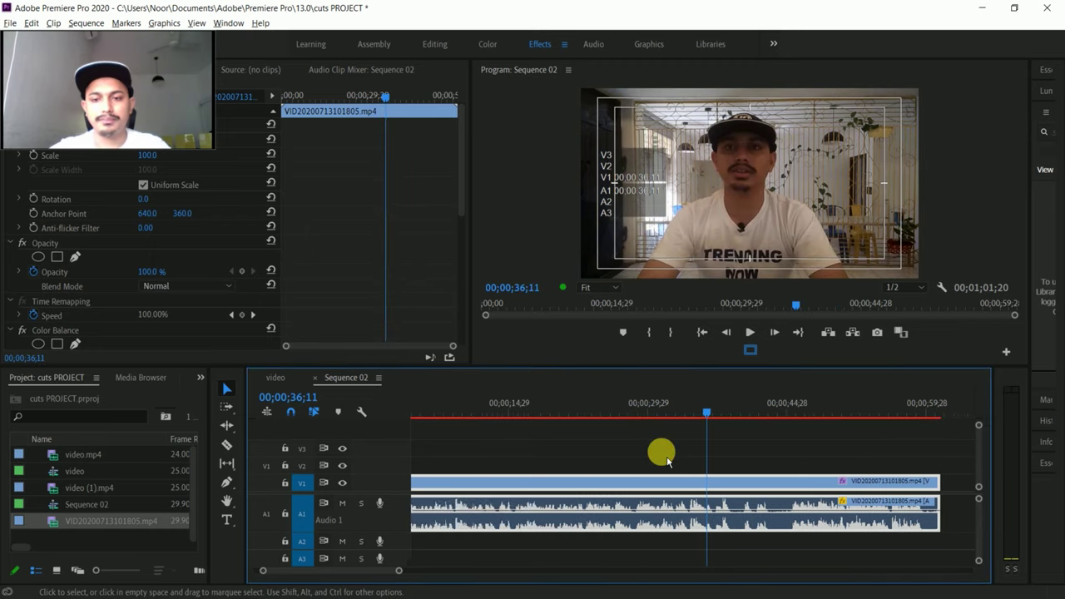
pyautogui.hscroll(3, 660, 452)
pyautogui.hscroll(2, 594, 492)
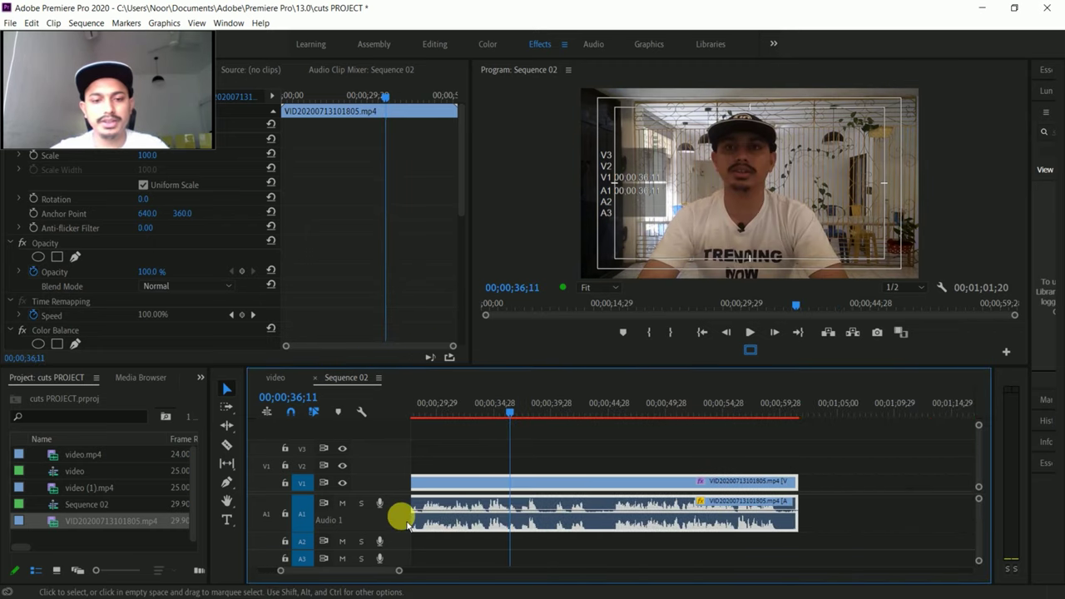
pyautogui.scroll(3, 399, 509)
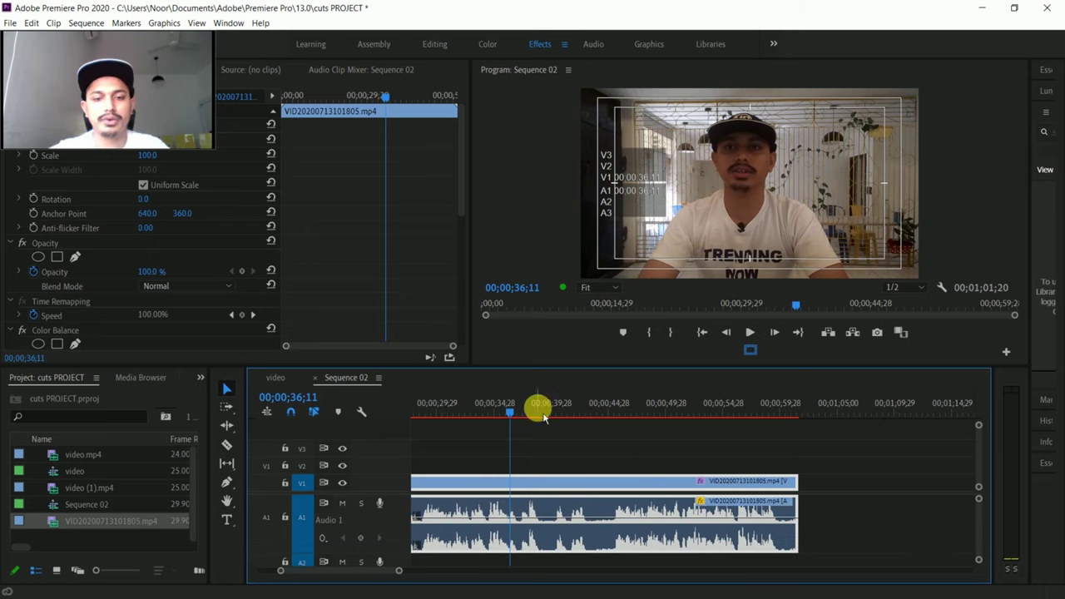
# Step: Play through the speech to find the pause and park the playhead at 00;00;38;17
pyautogui.moveTo(515, 420); pyautogui.dragTo(503, 416)
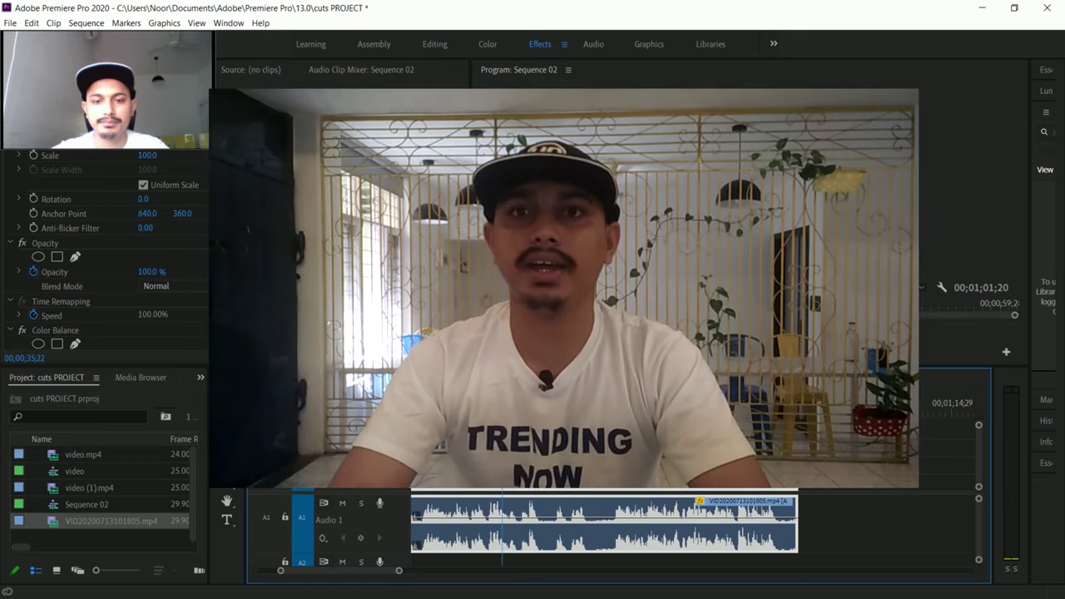
pyautogui.press('space')
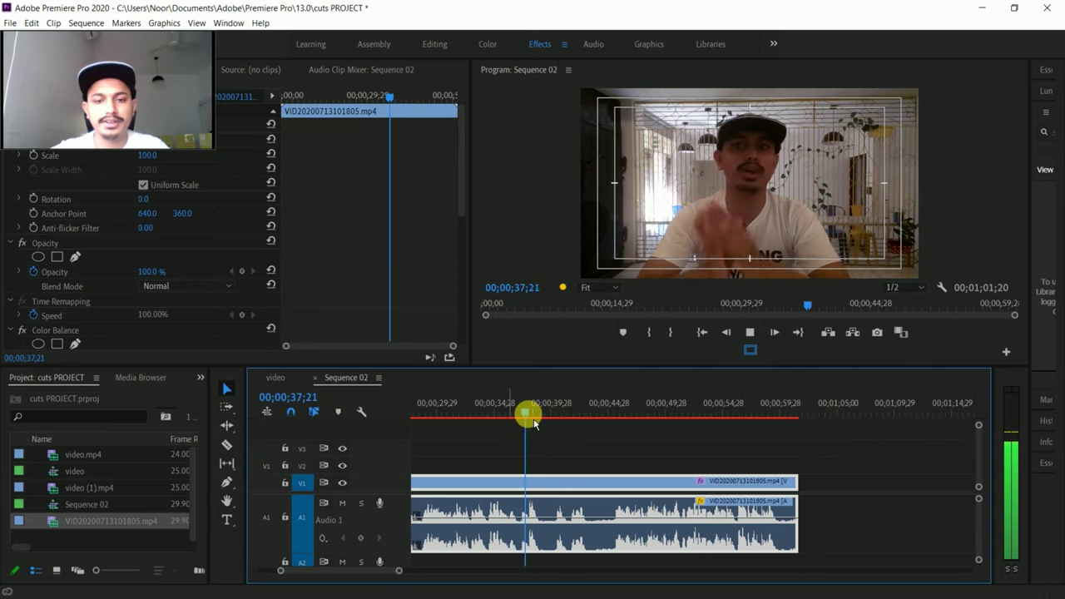
pyautogui.press('space')
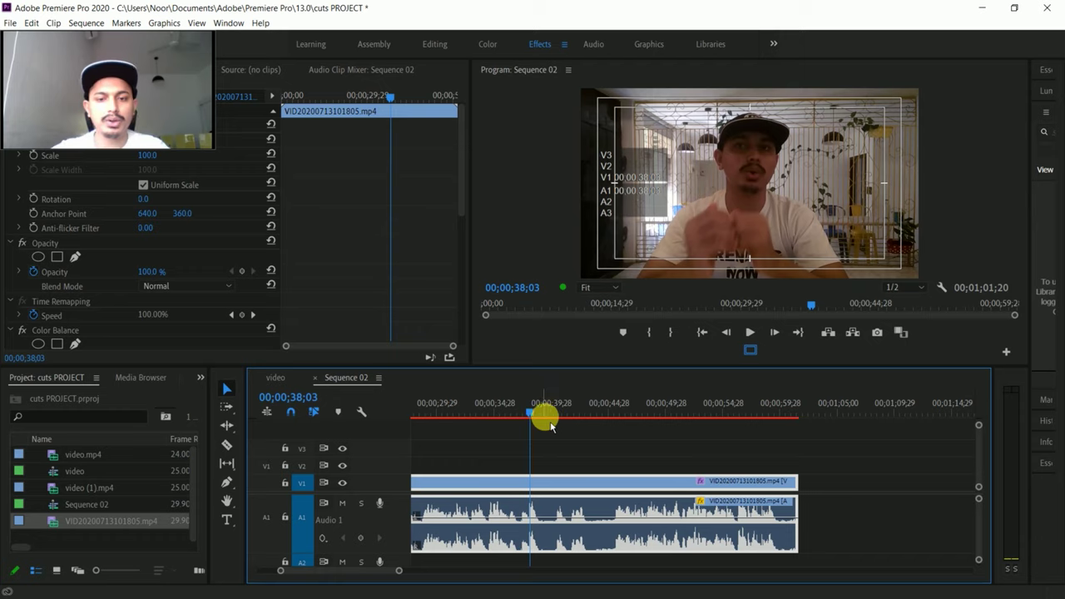
pyautogui.click(536, 412)
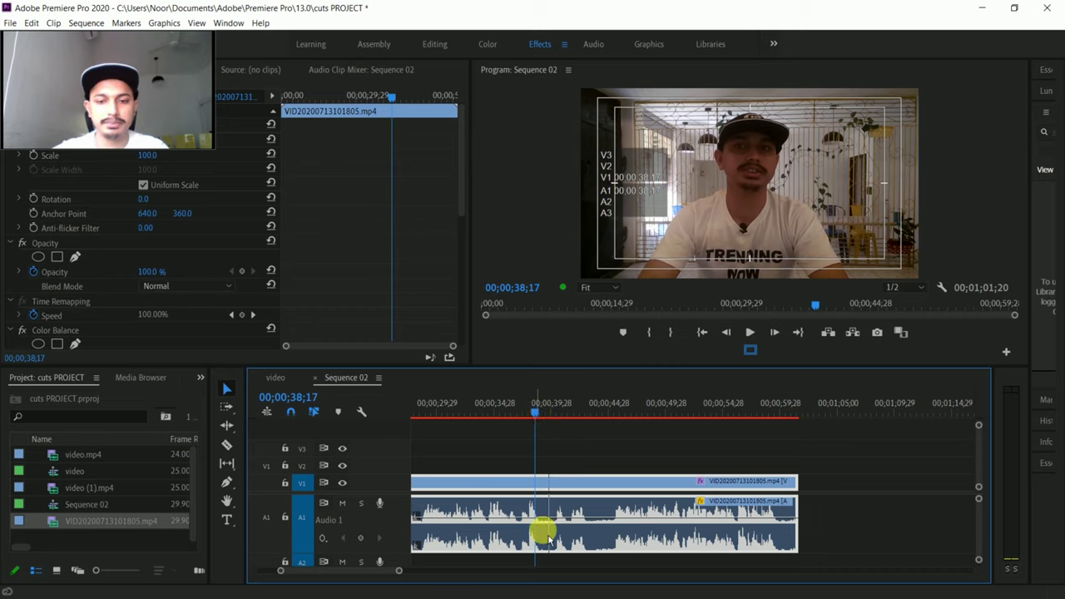
pyautogui.press('c')
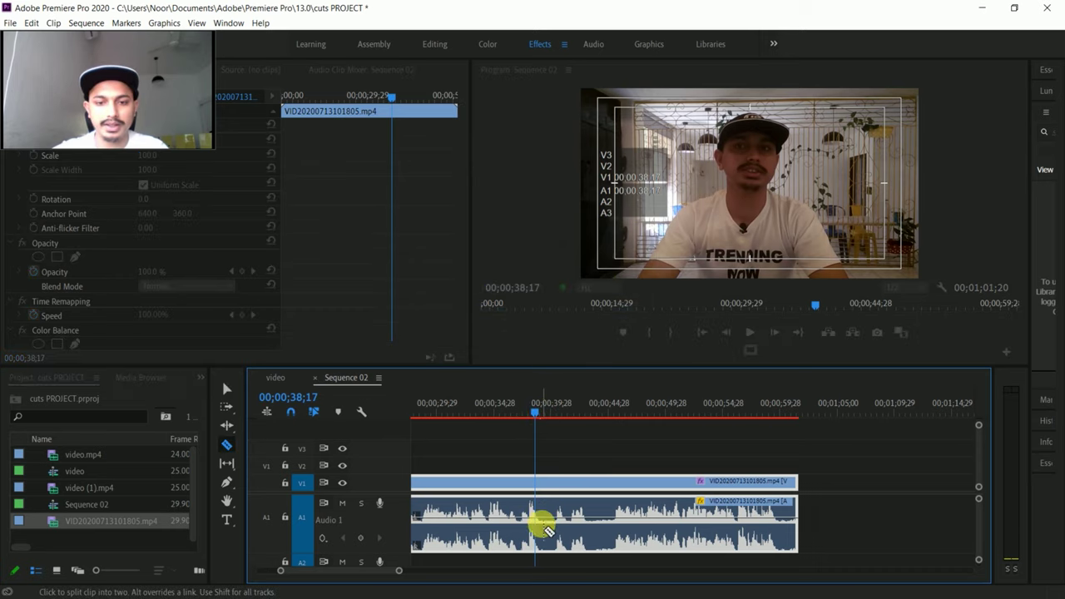
# Step: Razor out the short pause just after 00;00;38;17, delete it and slide the clip left to close the gap
pyautogui.click(539, 523)
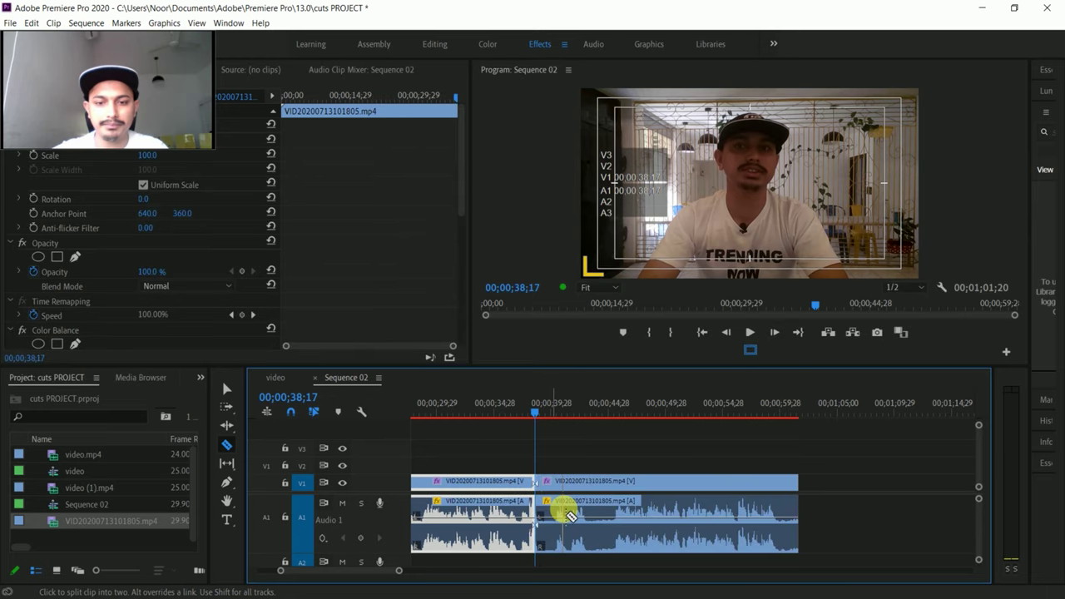
pyautogui.click(553, 517)
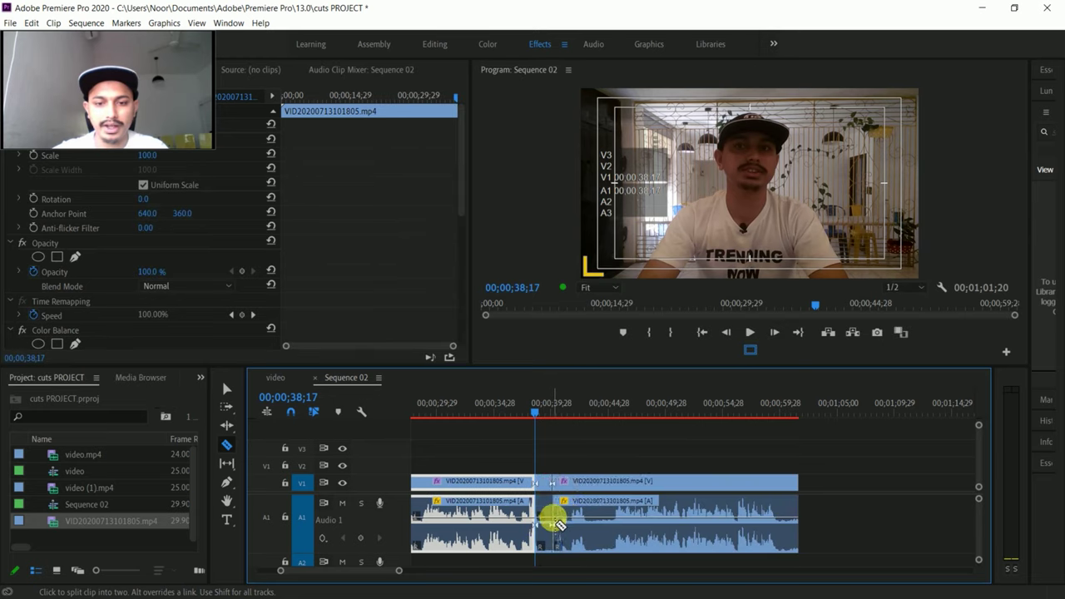
pyautogui.press('v')
pyautogui.click(545, 509)
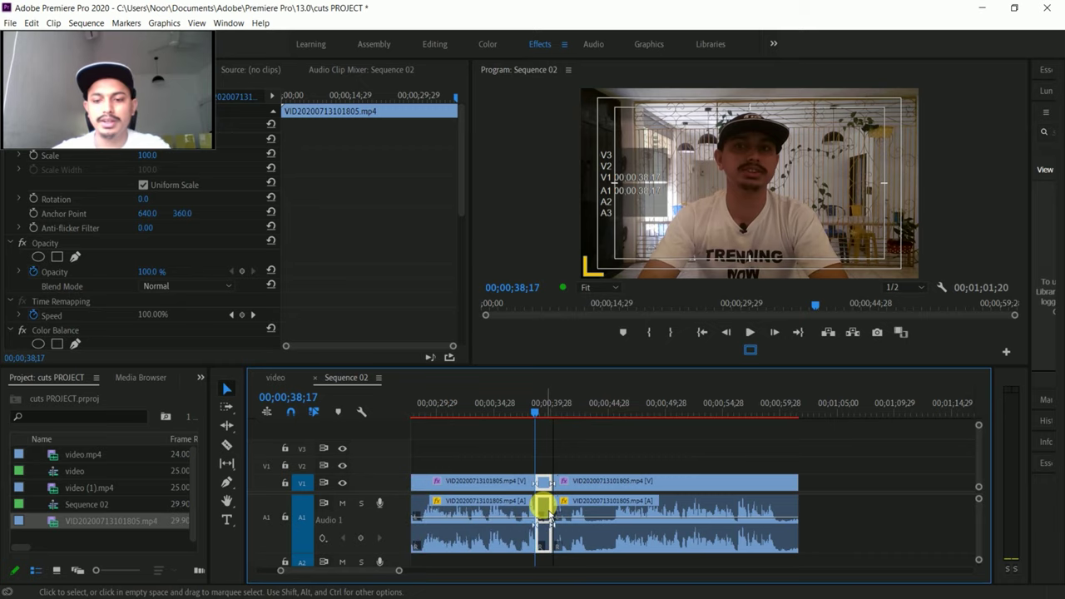
pyautogui.press('Delete')
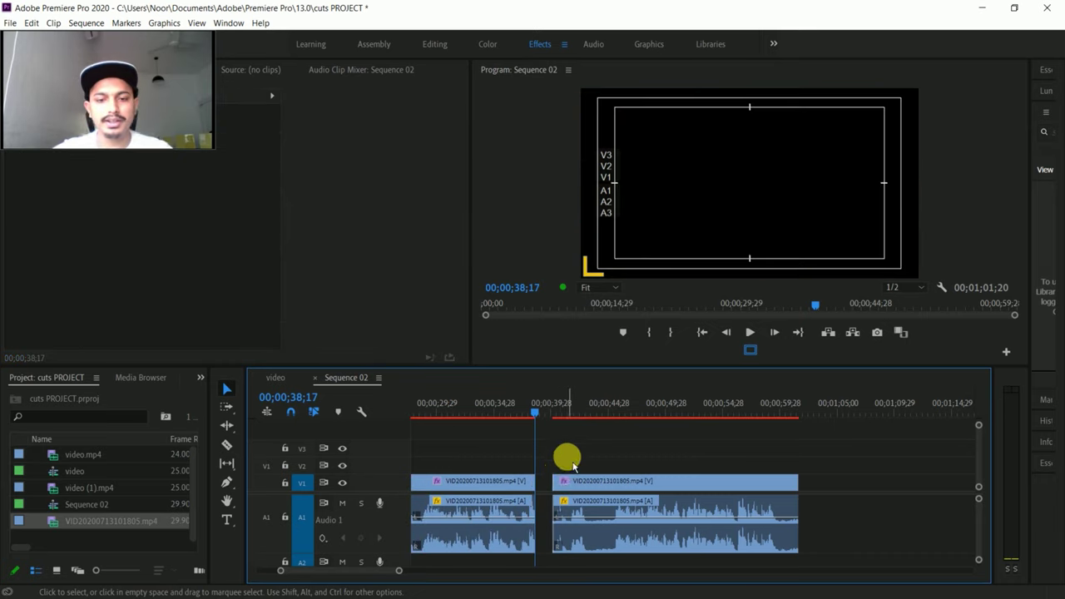
pyautogui.click(565, 481)
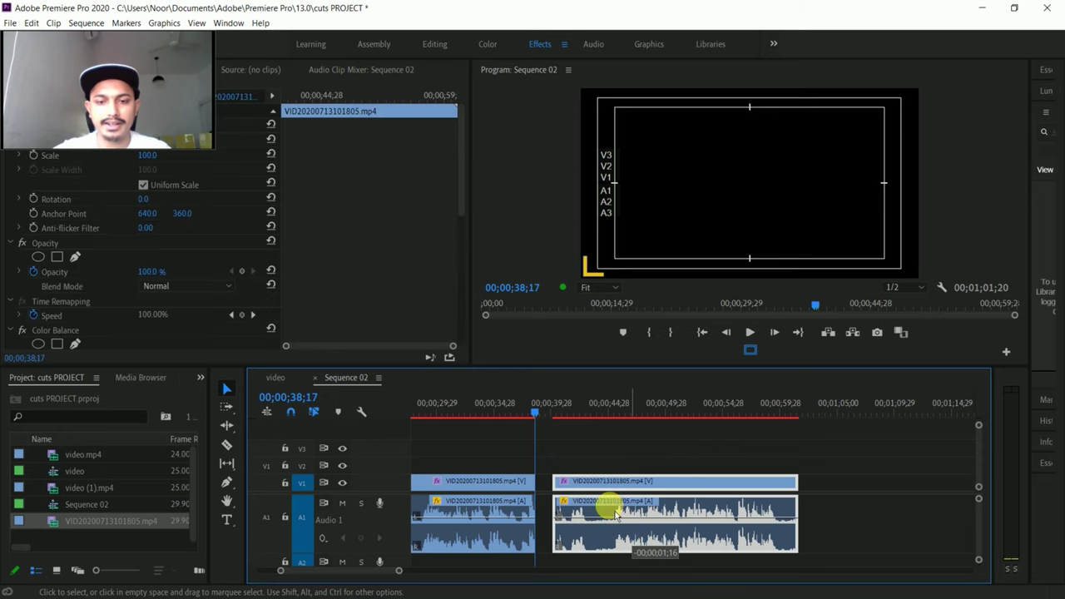
pyautogui.moveTo(614, 511); pyautogui.dragTo(611, 515)
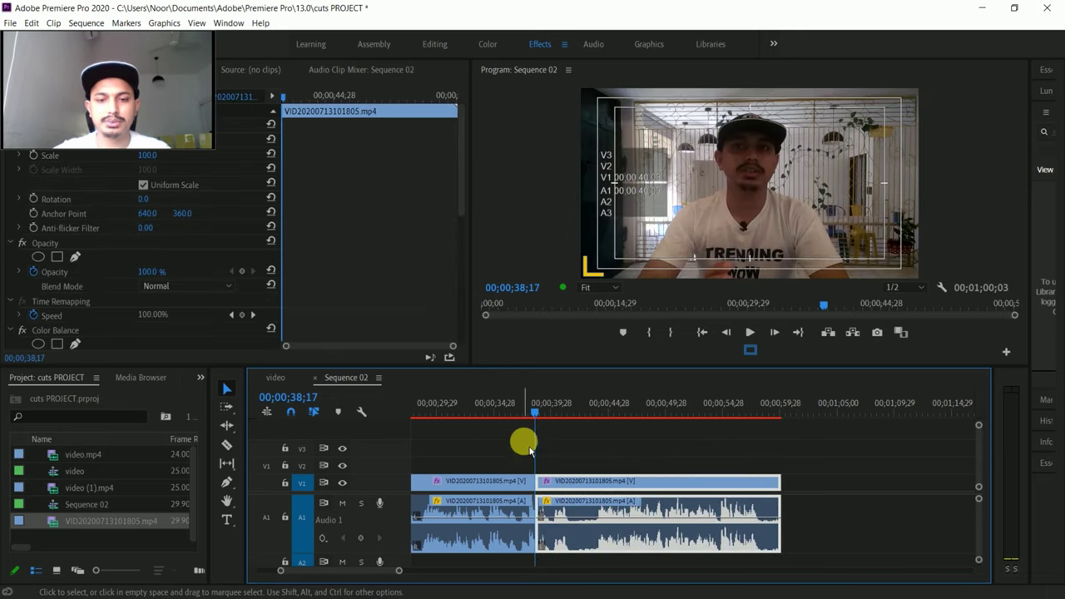
# Step: Play back across the jump cut from 00;00;36;14, then park the playhead at 00;00;41;12
pyautogui.click(510, 413)
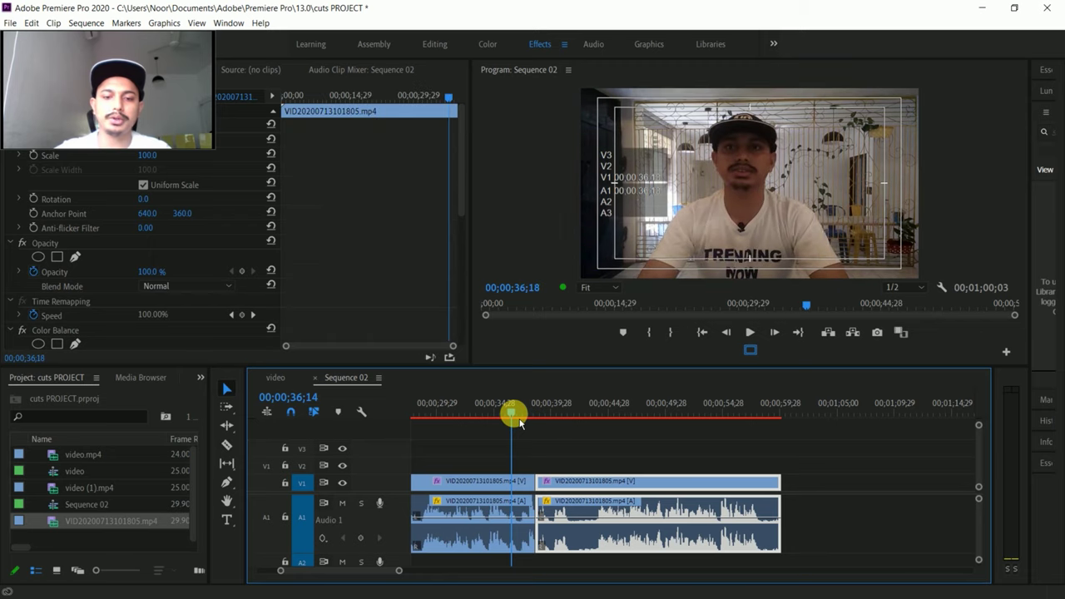
pyautogui.press('space')
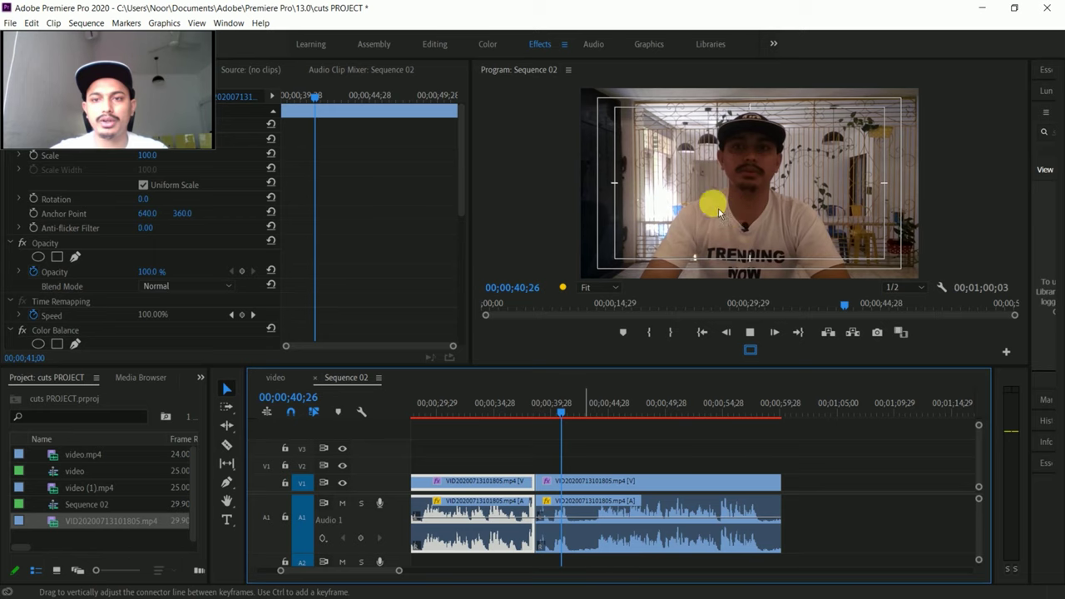
pyautogui.press('space')
pyautogui.moveTo(562, 409); pyautogui.dragTo(565, 415)
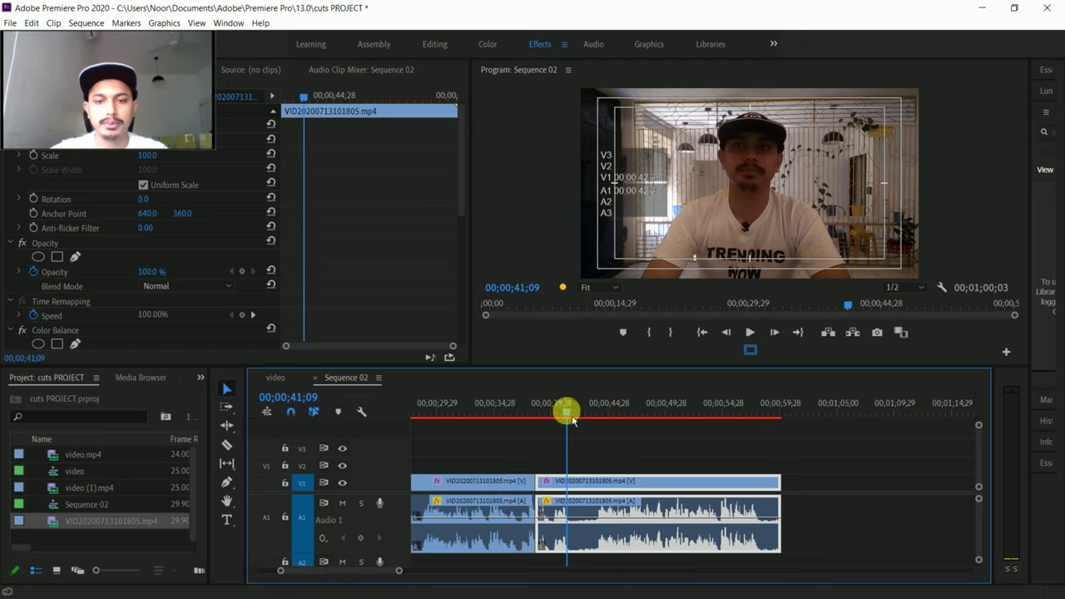
pyautogui.moveTo(573, 419); pyautogui.dragTo(574, 419)
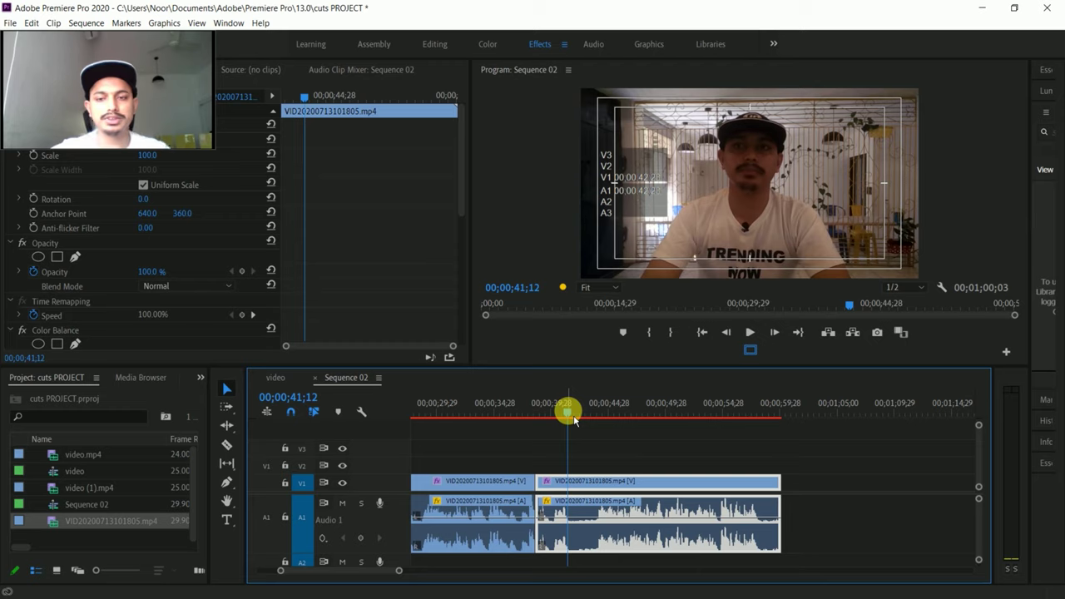
# Step: Razor out the short stretch after 00;00;41;12, delete it and slide the right clip into the gap
pyautogui.press('c')
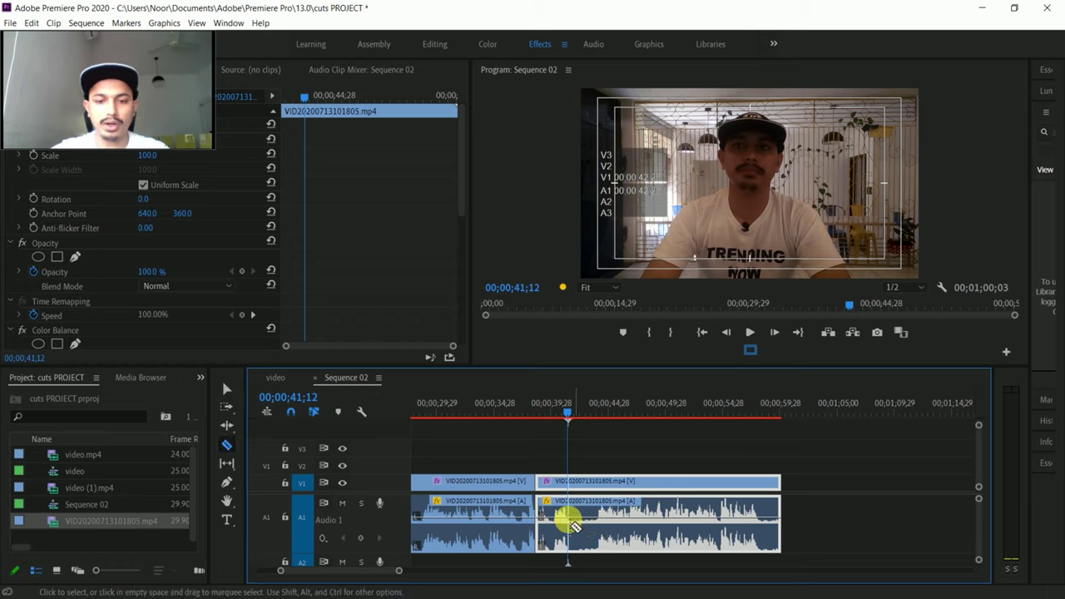
pyautogui.click(569, 519)
pyautogui.click(593, 540)
pyautogui.press('v')
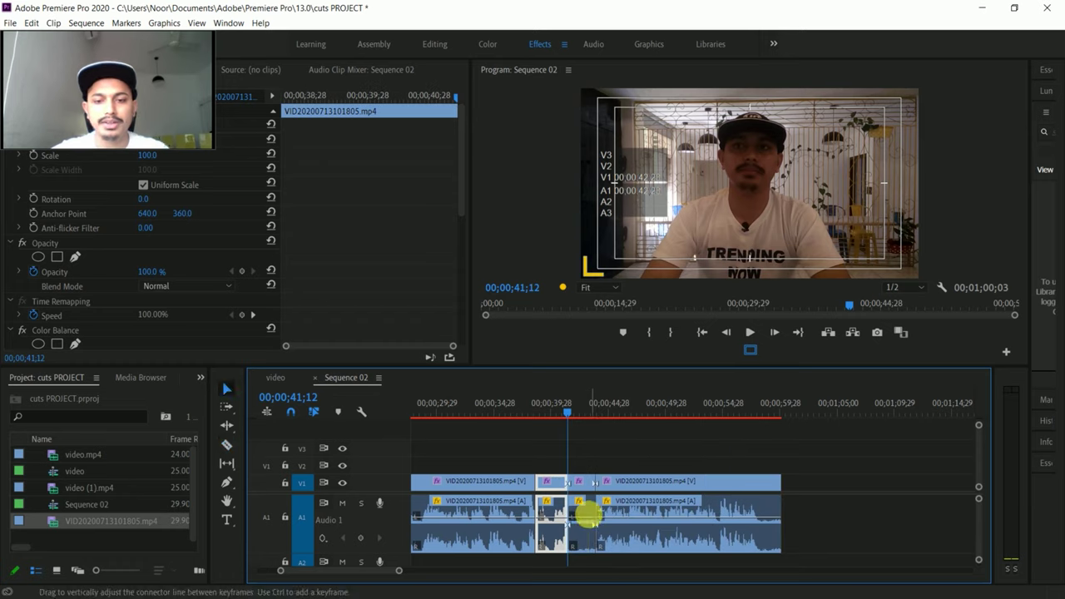
pyautogui.click(588, 512)
pyautogui.press('Delete')
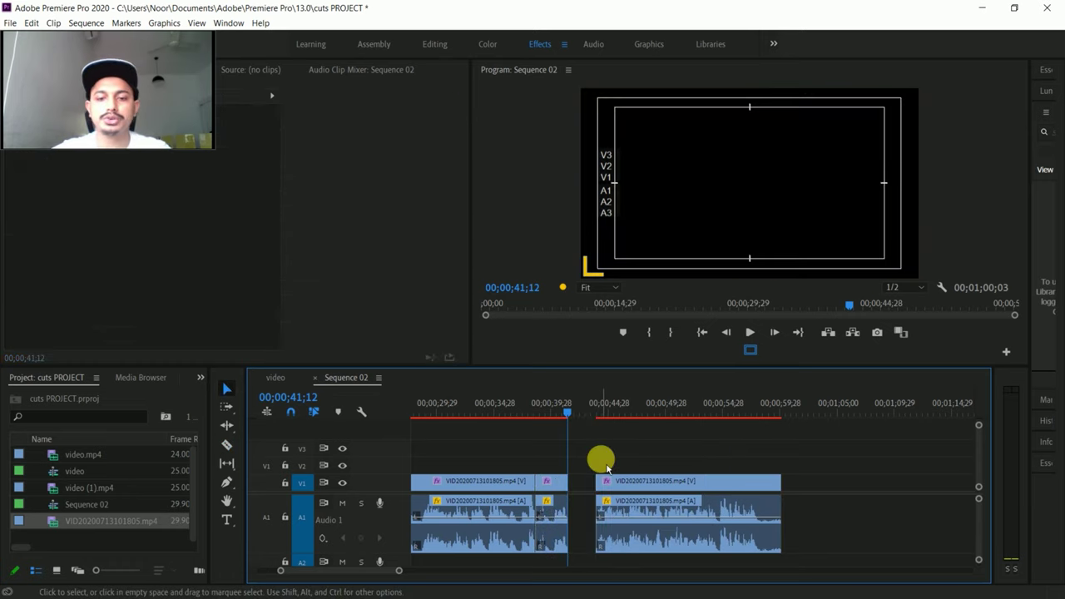
pyautogui.moveTo(600, 458); pyautogui.dragTo(624, 503)
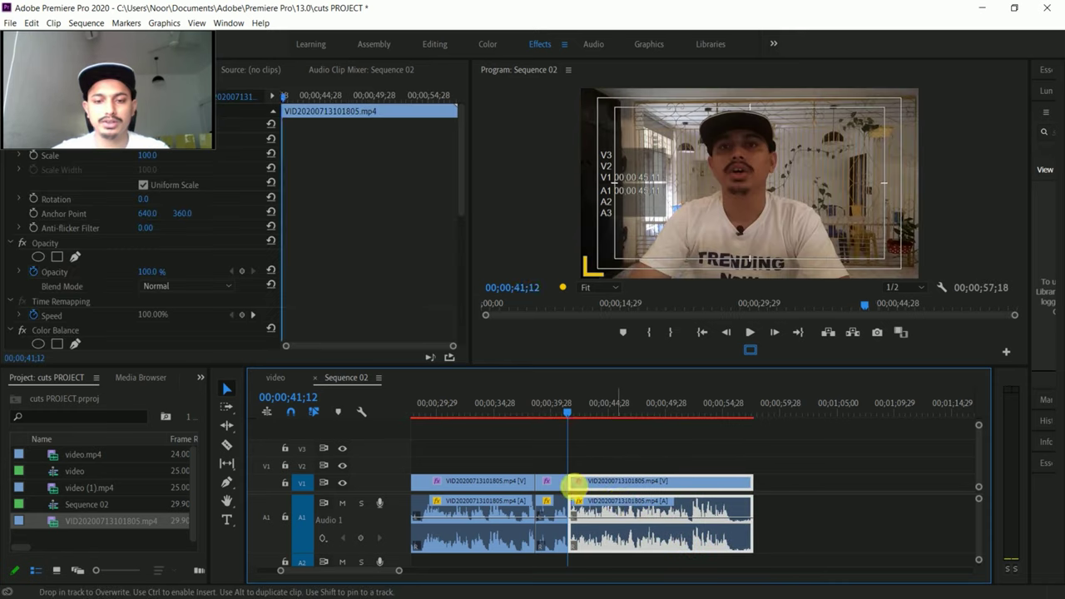
pyautogui.click(550, 481)
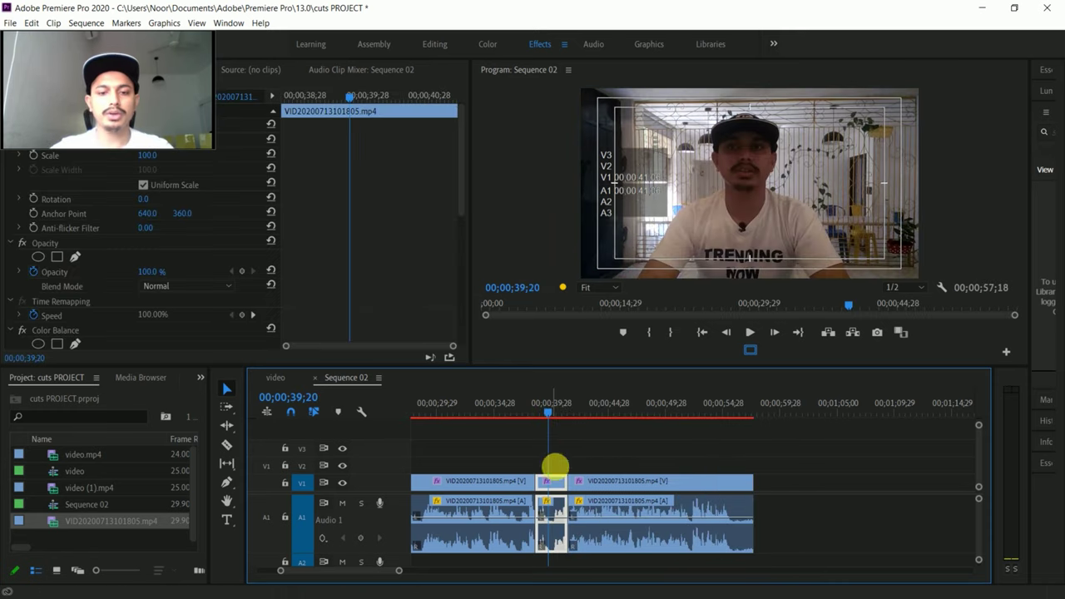
pyautogui.click(281, 381)
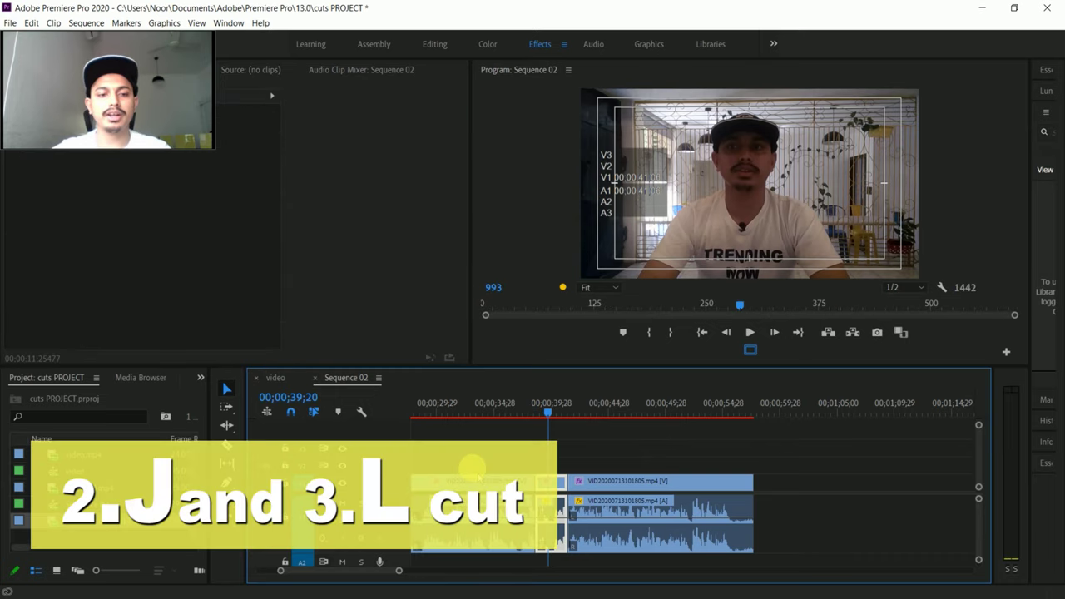
pyautogui.click(275, 376)
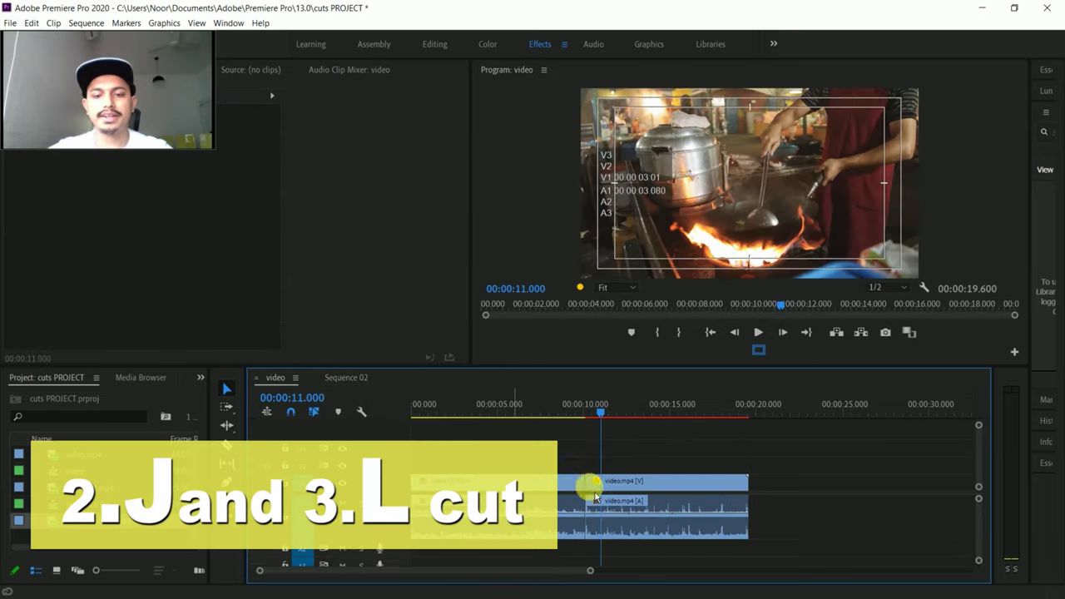
pyautogui.moveTo(539, 449); pyautogui.dragTo(677, 447)
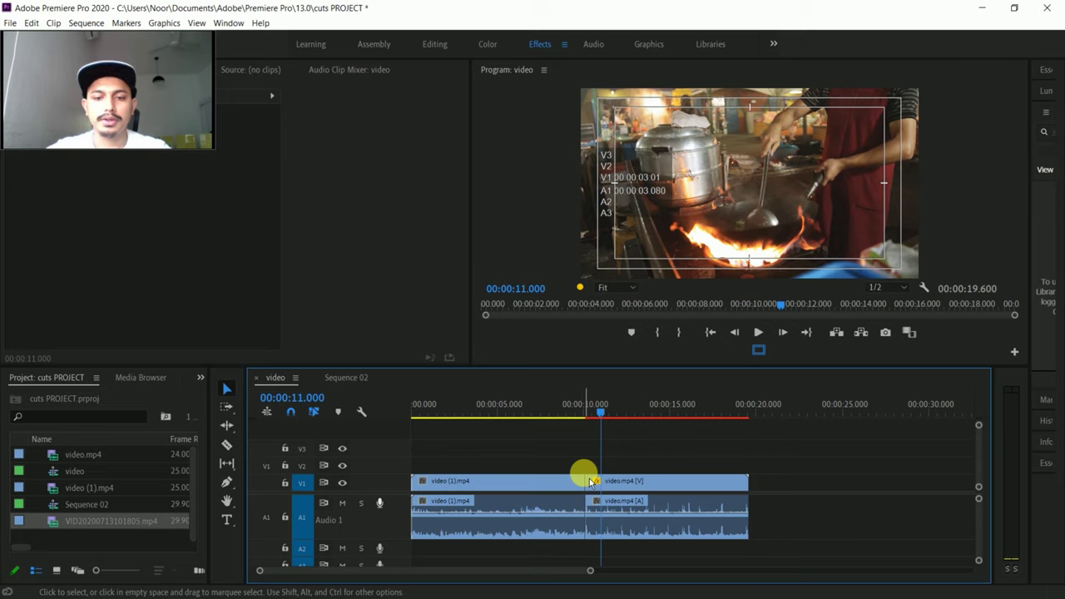
pyautogui.click(584, 416)
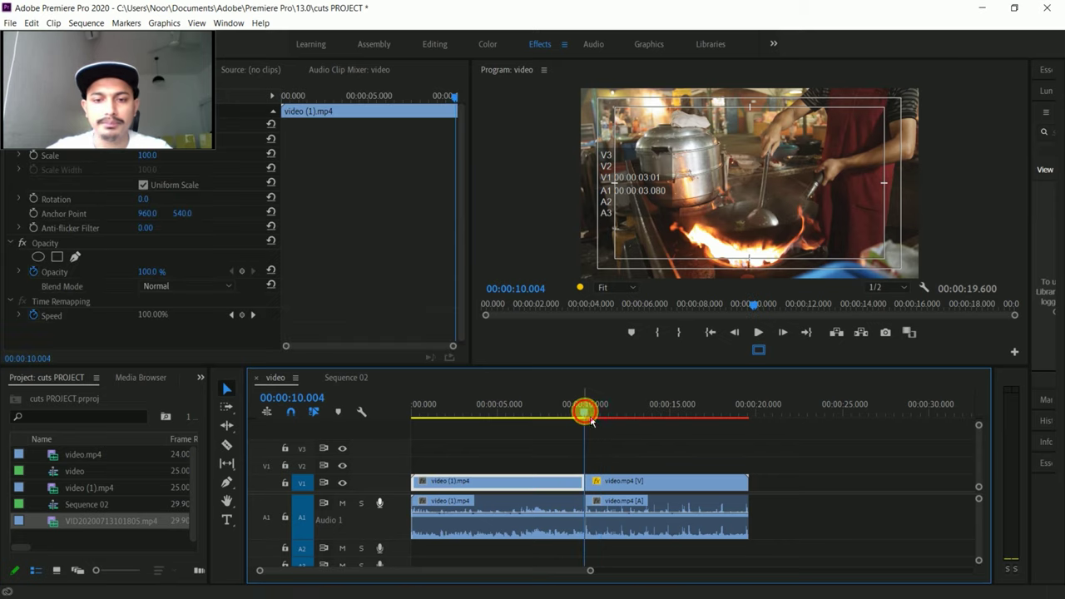
pyautogui.moveTo(590, 420); pyautogui.dragTo(580, 422)
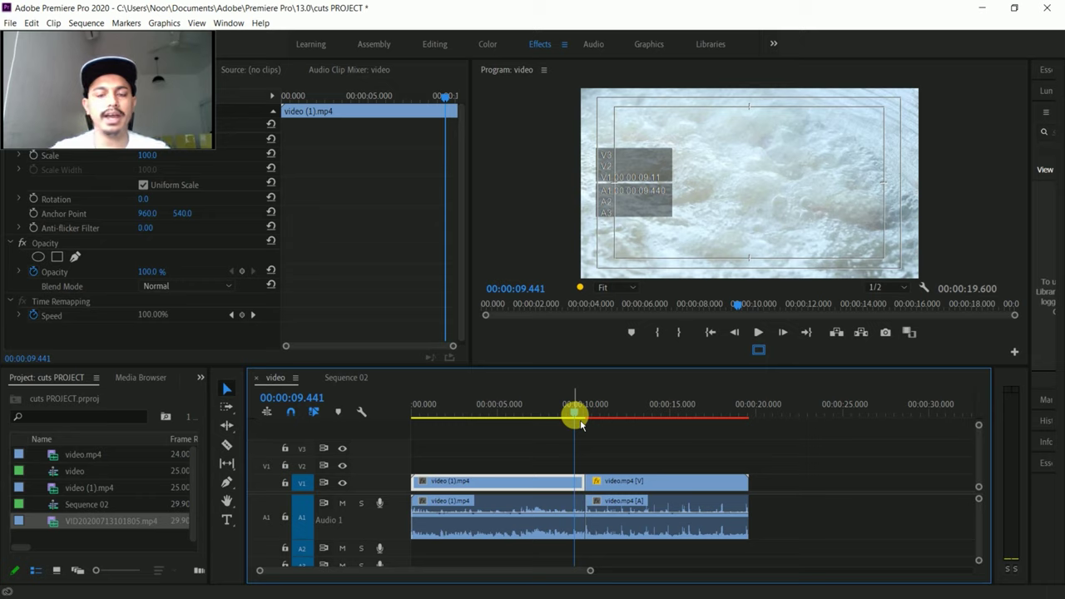
pyautogui.moveTo(581, 423)
pyautogui.mouseDown()
pyautogui.moveTo(582, 449)
pyautogui.moveTo(572, 406)
pyautogui.moveTo(585, 421)
pyautogui.moveTo(580, 411)
pyautogui.mouseUp()
pyautogui.click(621, 505)
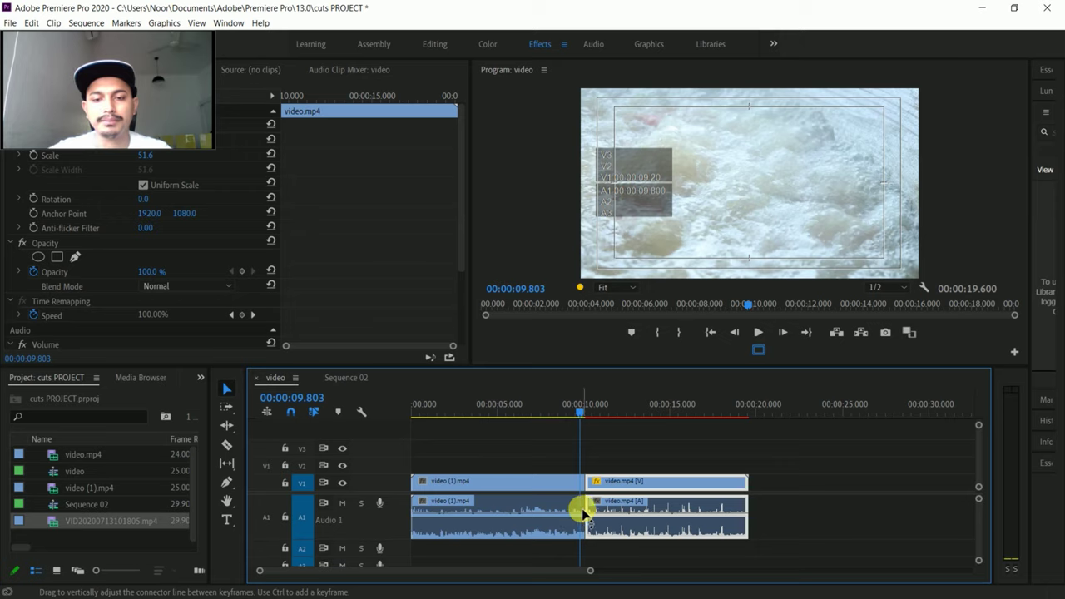
# Step: Trim the A1 audio of video (1).mp4 so it ends about 1.7 seconds before its picture
pyautogui.click(604, 427)
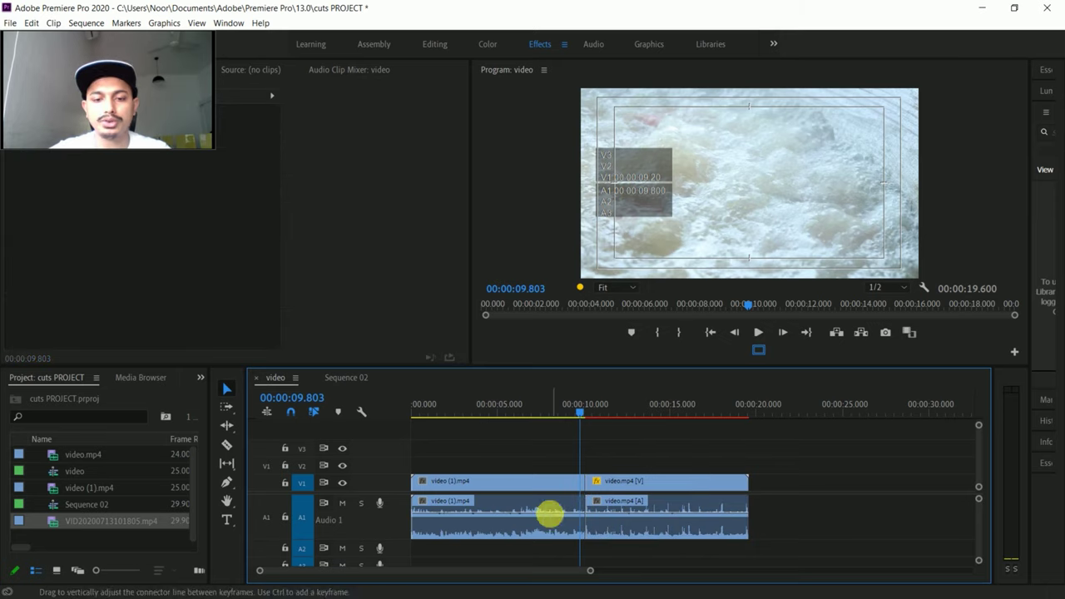
pyautogui.click(556, 511)
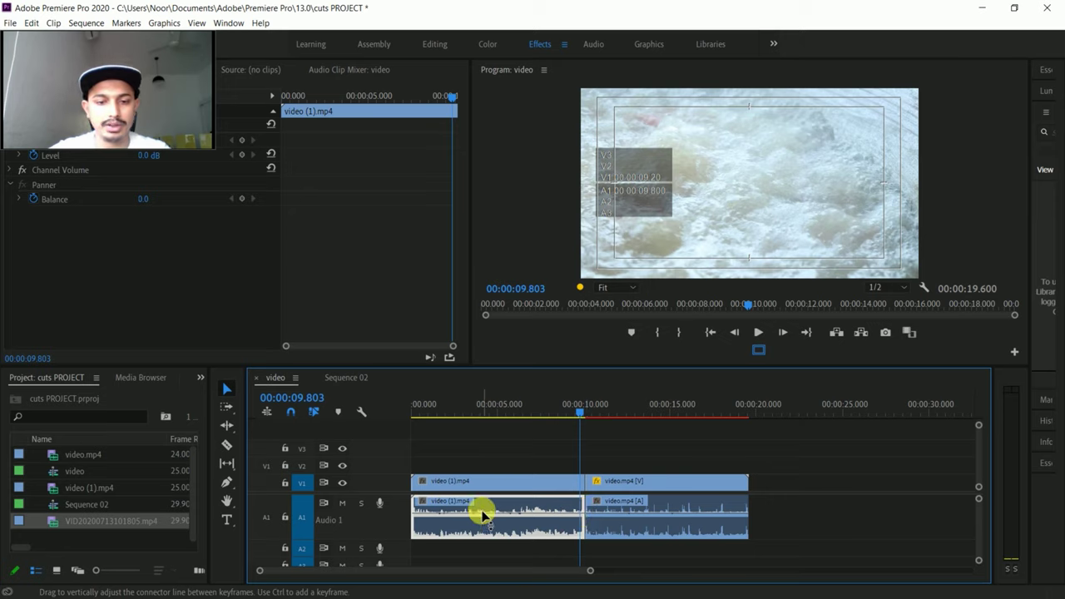
pyautogui.scroll(-1, 482, 513)
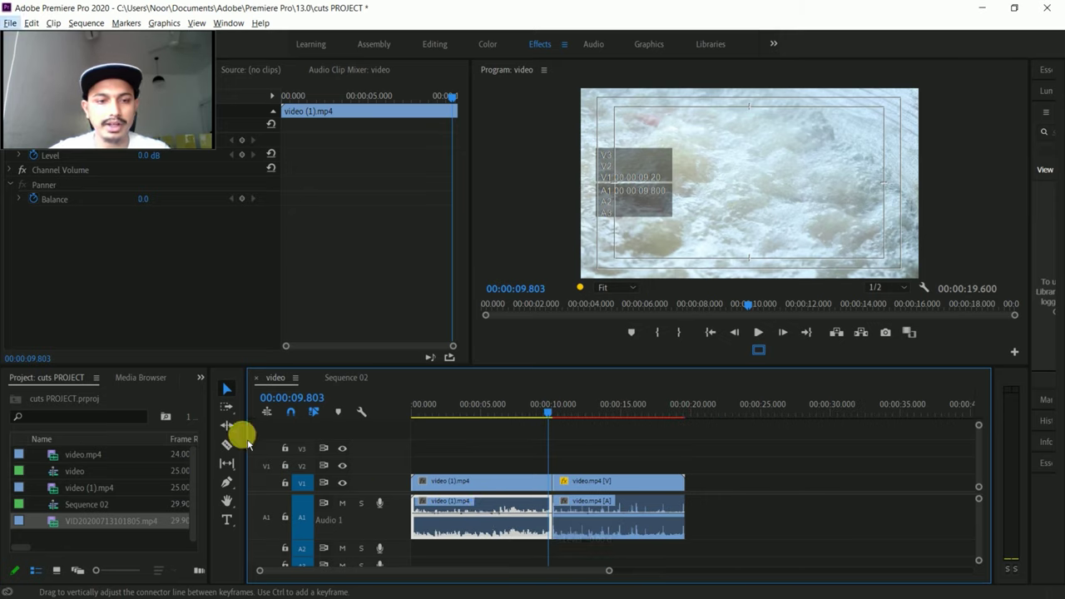
pyautogui.click(223, 385)
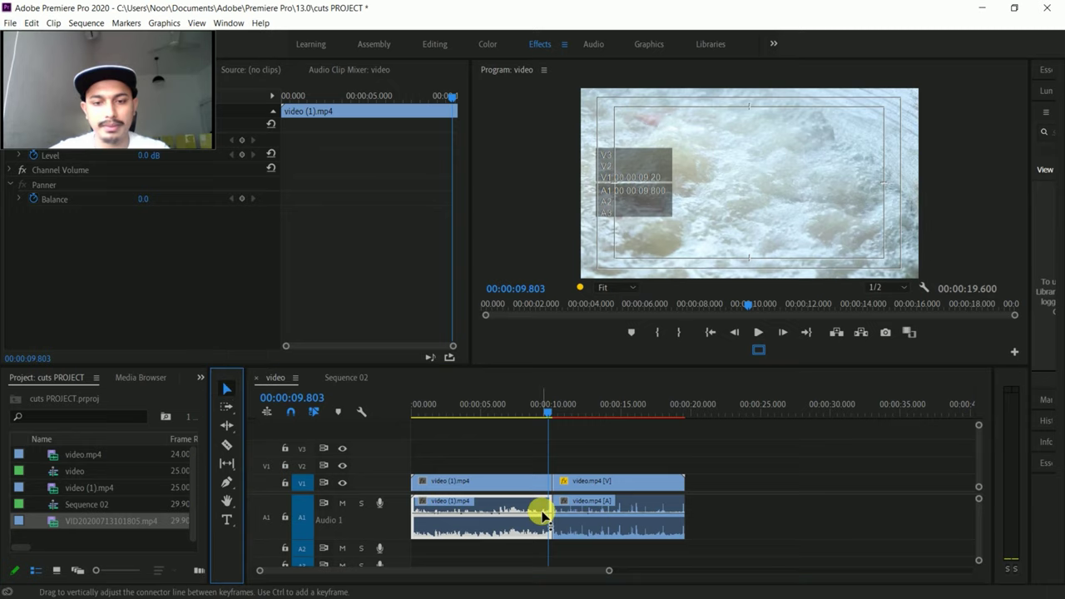
pyautogui.click(585, 442)
pyautogui.moveTo(551, 534); pyautogui.dragTo(535, 512)
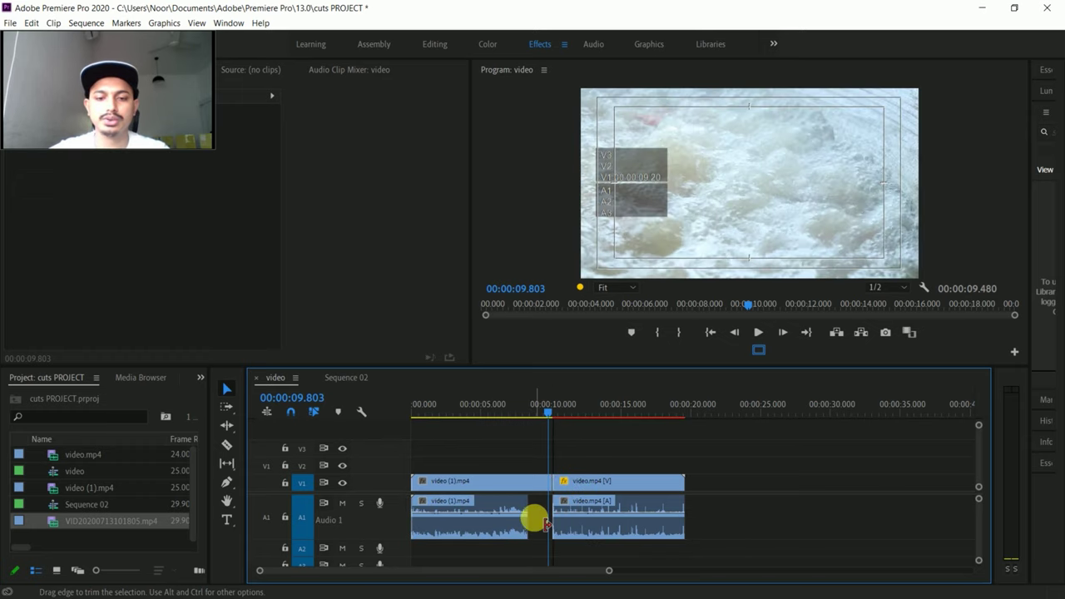
pyautogui.click(564, 513)
# Step: Unlink video.mp4's audio from its picture and extend the audio earlier to fill the gap
pyautogui.rightClick(576, 510)
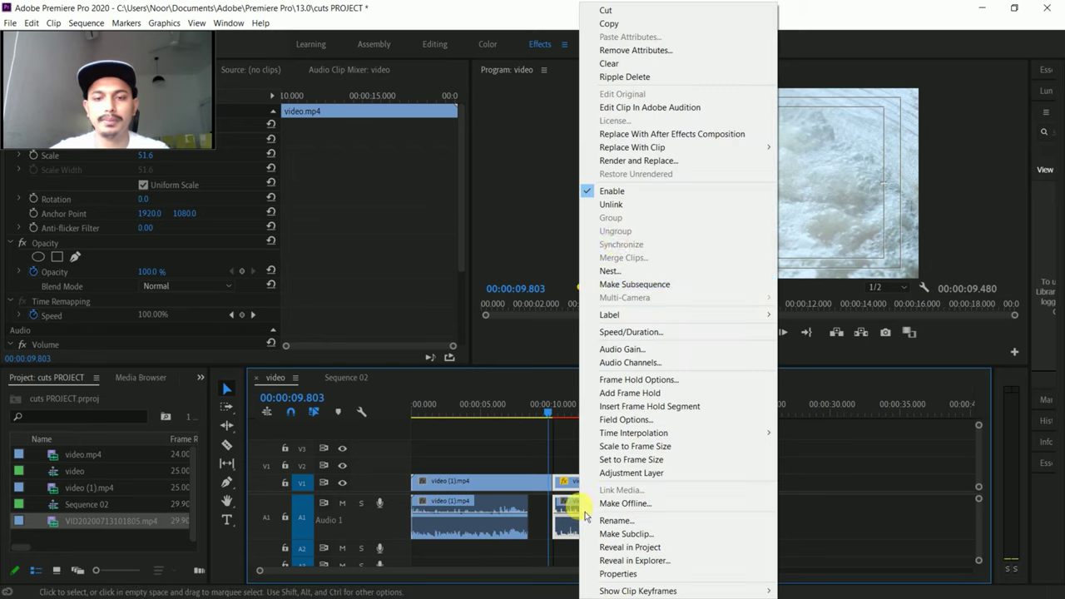
pyautogui.click(611, 204)
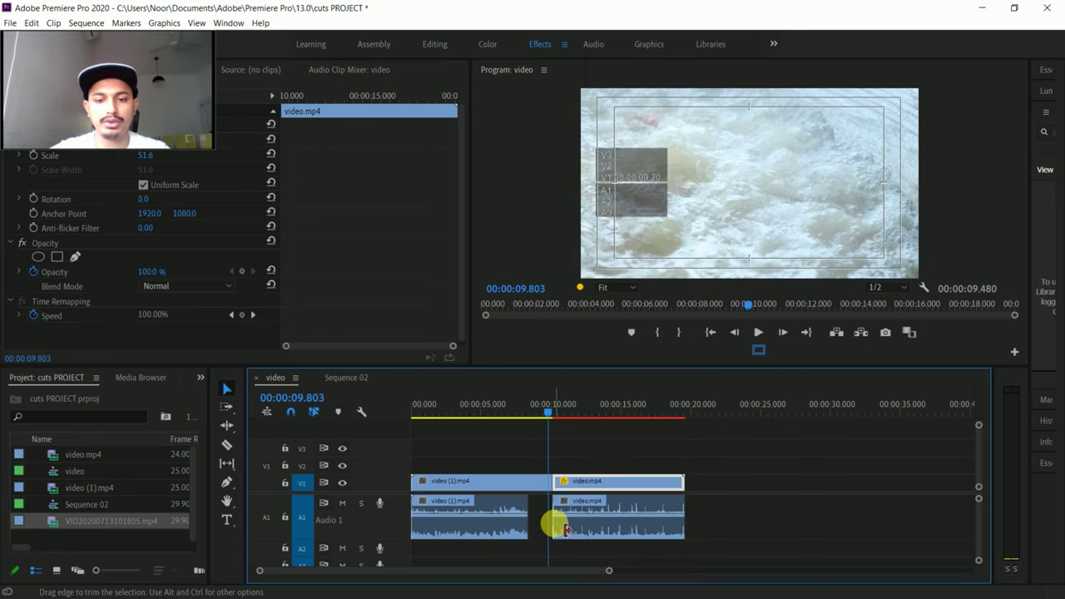
pyautogui.moveTo(551, 522); pyautogui.dragTo(547, 490)
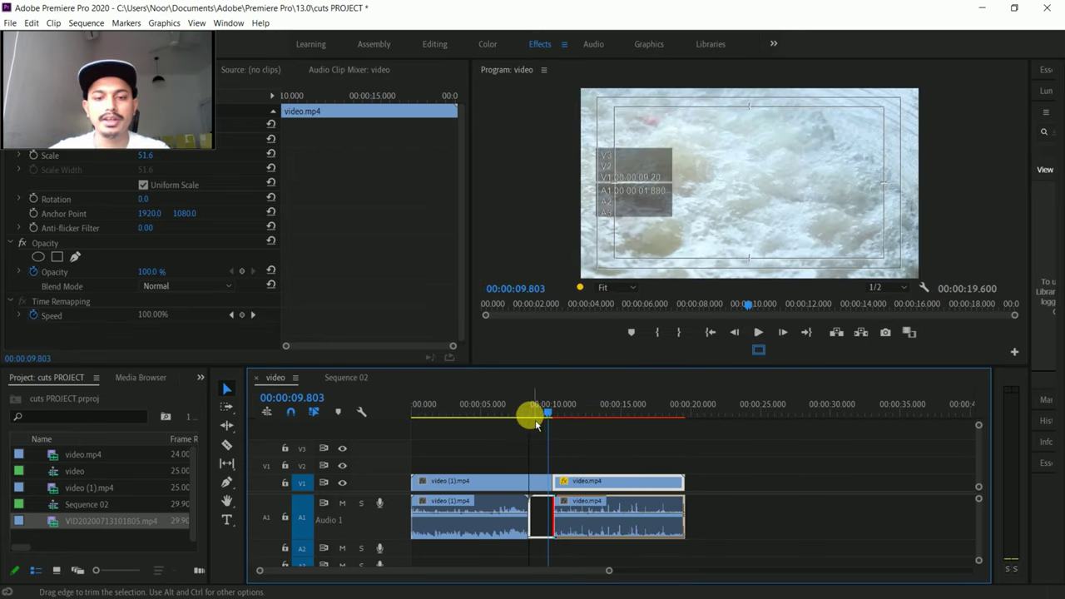
# Step: Play back the new audio overlap and return the playhead to about 6.6 seconds
pyautogui.click(529, 416)
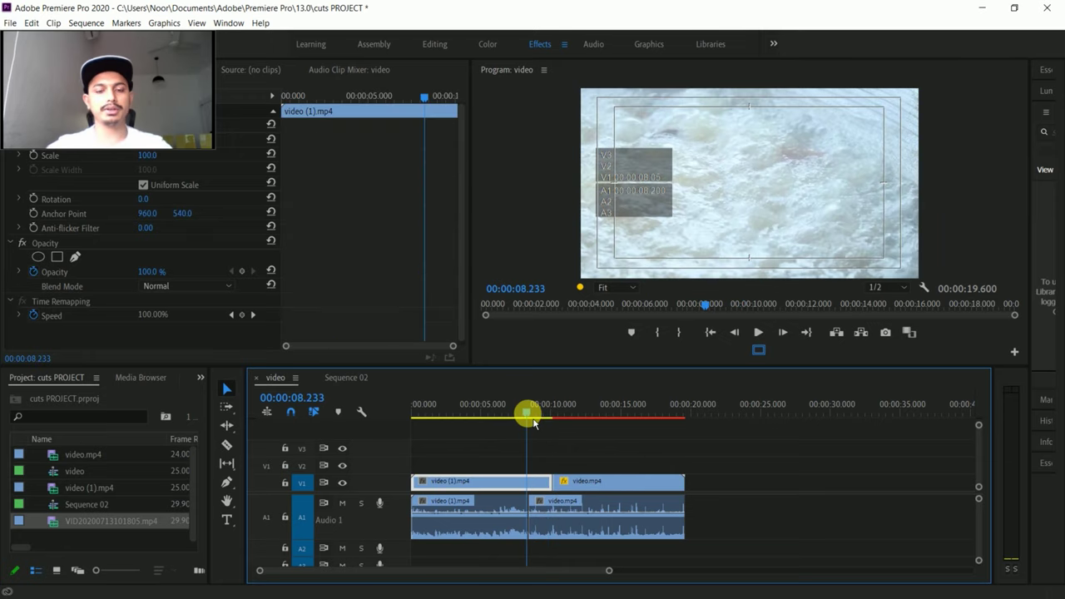
pyautogui.press('space')
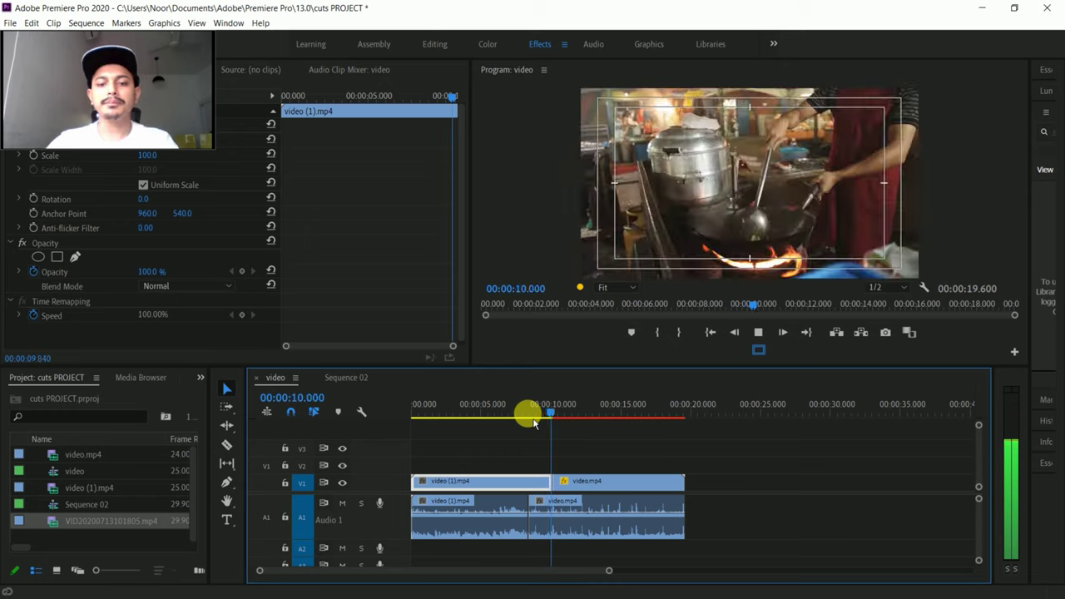
pyautogui.click(539, 413)
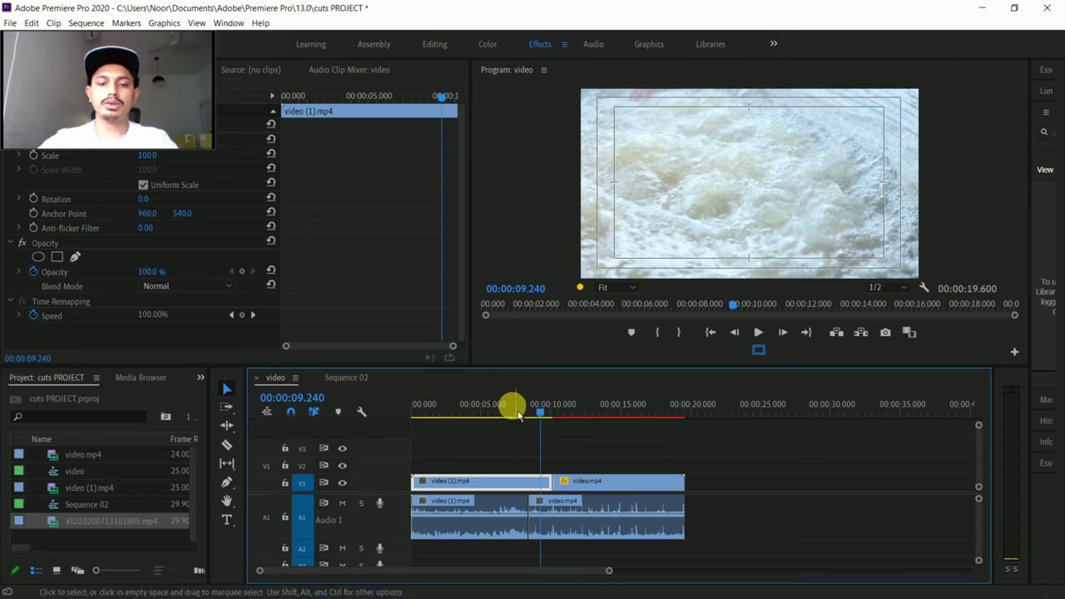
pyautogui.moveTo(517, 413); pyautogui.dragTo(511, 421)
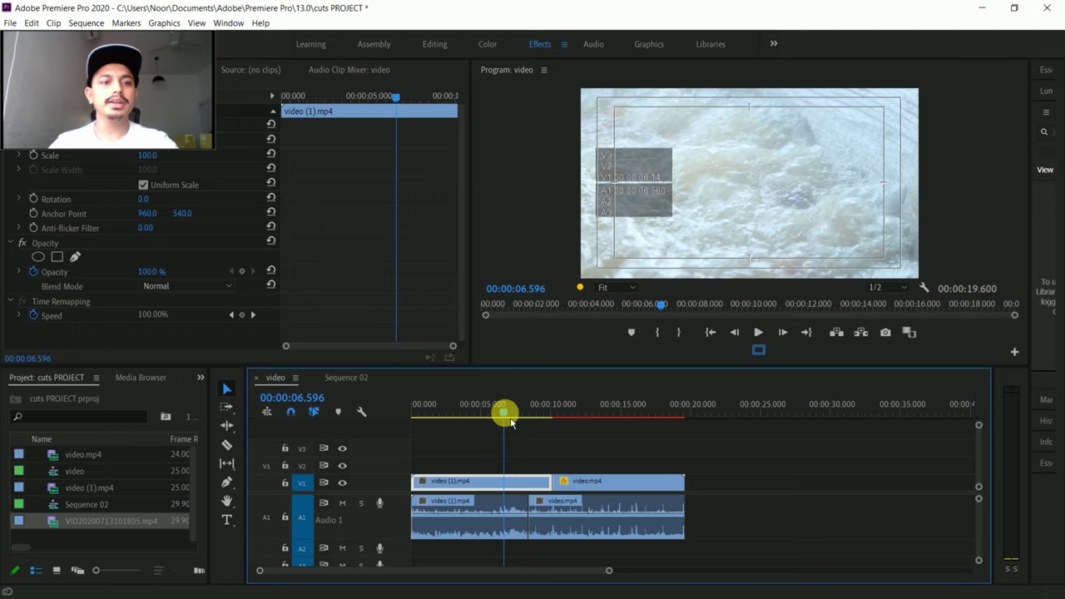
# Step: End video (1).mp4's picture at 00:00:07.560 and extend video.mp4's picture back to meet it
pyautogui.press('space')
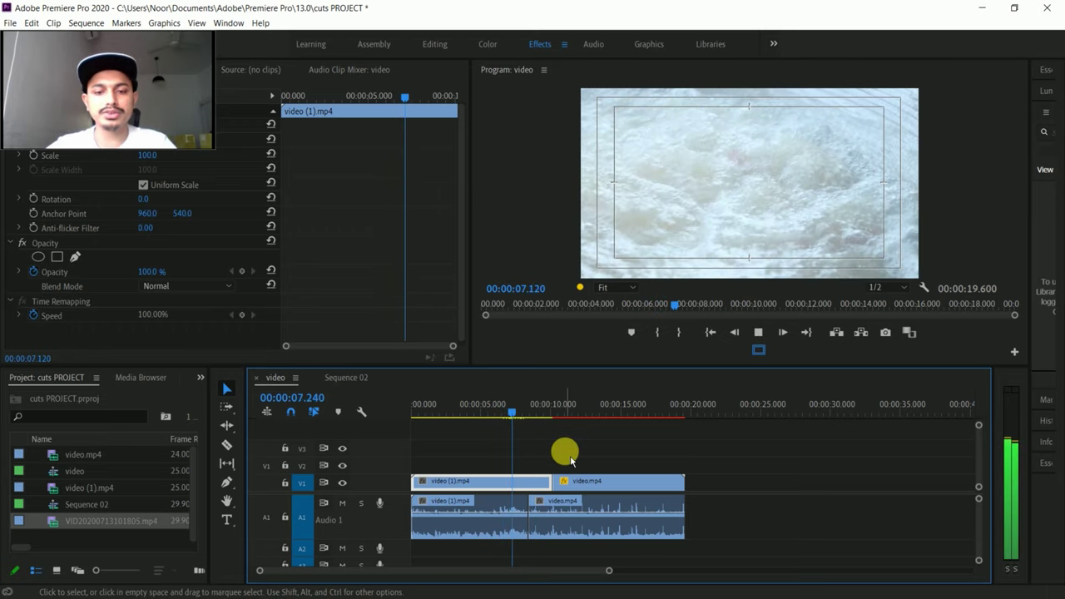
pyautogui.press('space')
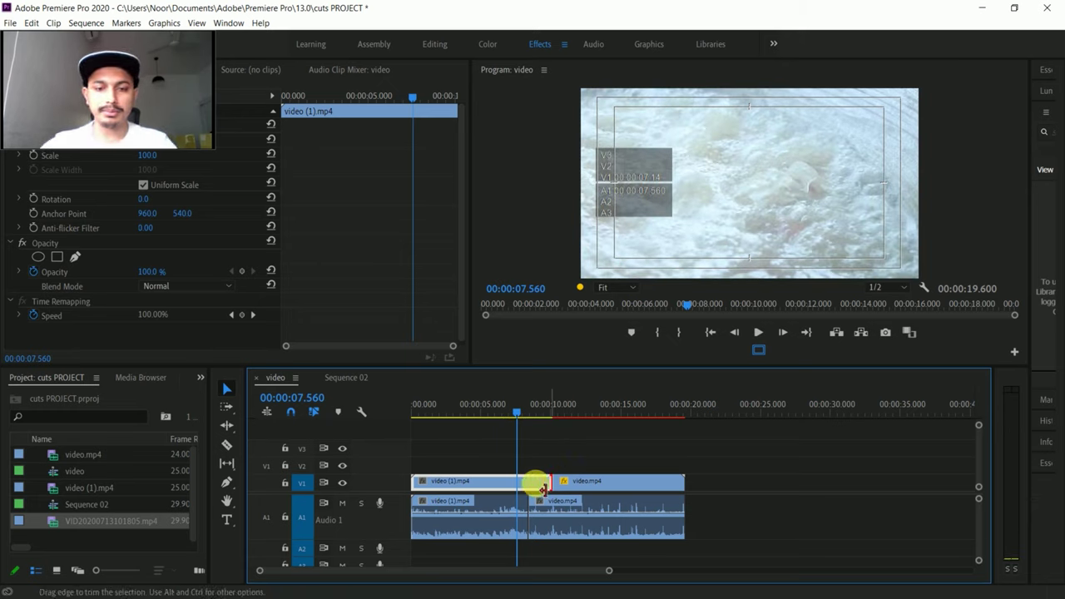
pyautogui.moveTo(543, 488); pyautogui.dragTo(512, 490)
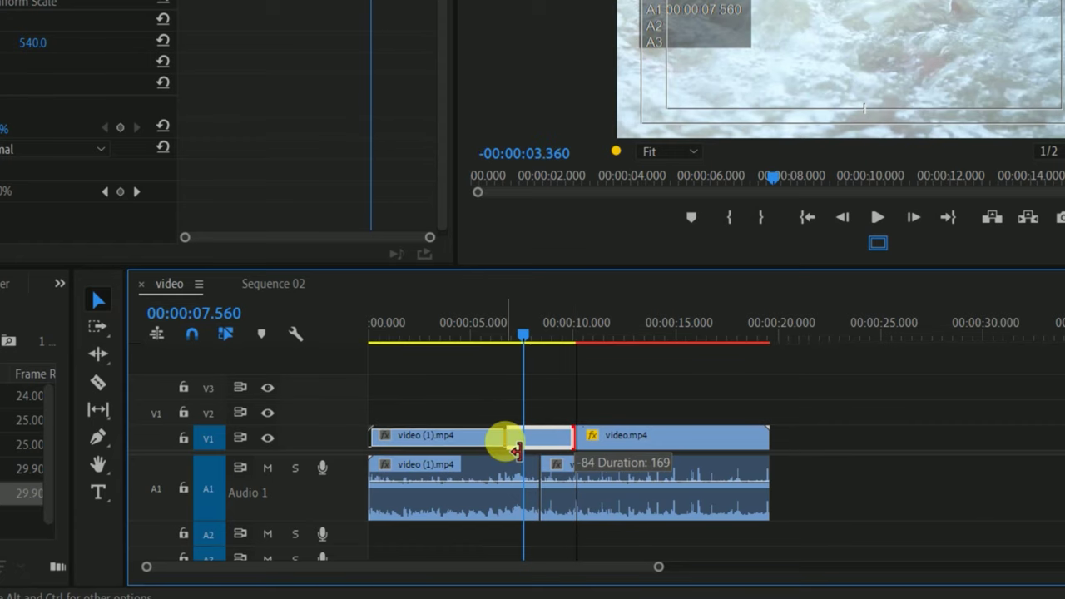
pyautogui.moveTo(515, 450); pyautogui.dragTo(515, 450)
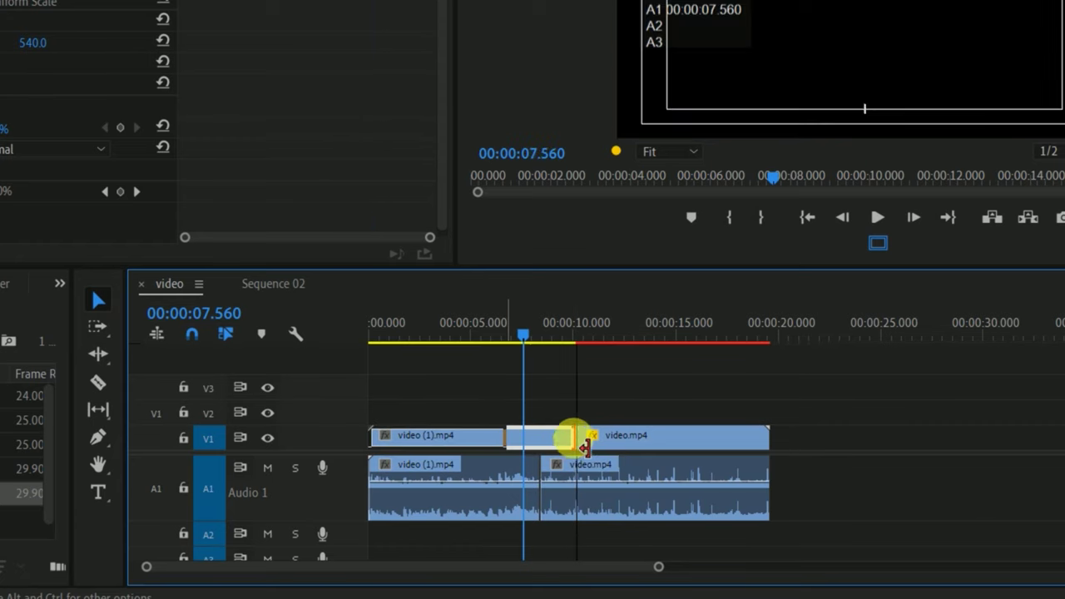
pyautogui.click(572, 440)
pyautogui.moveTo(594, 445); pyautogui.dragTo(527, 438)
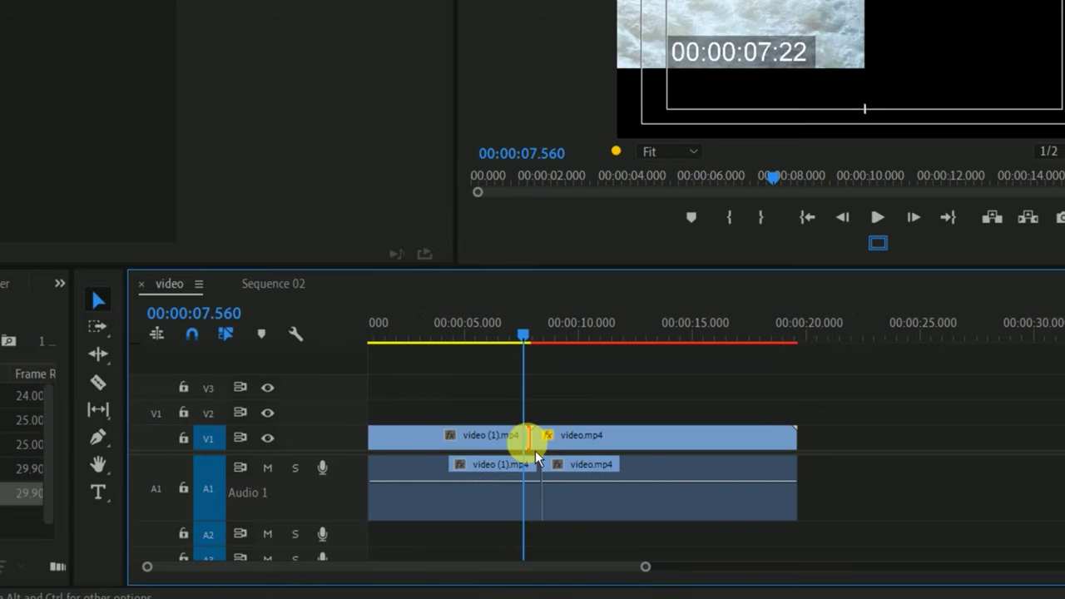
pyautogui.scroll(6, 531, 445)
pyautogui.scroll(1, 536, 460)
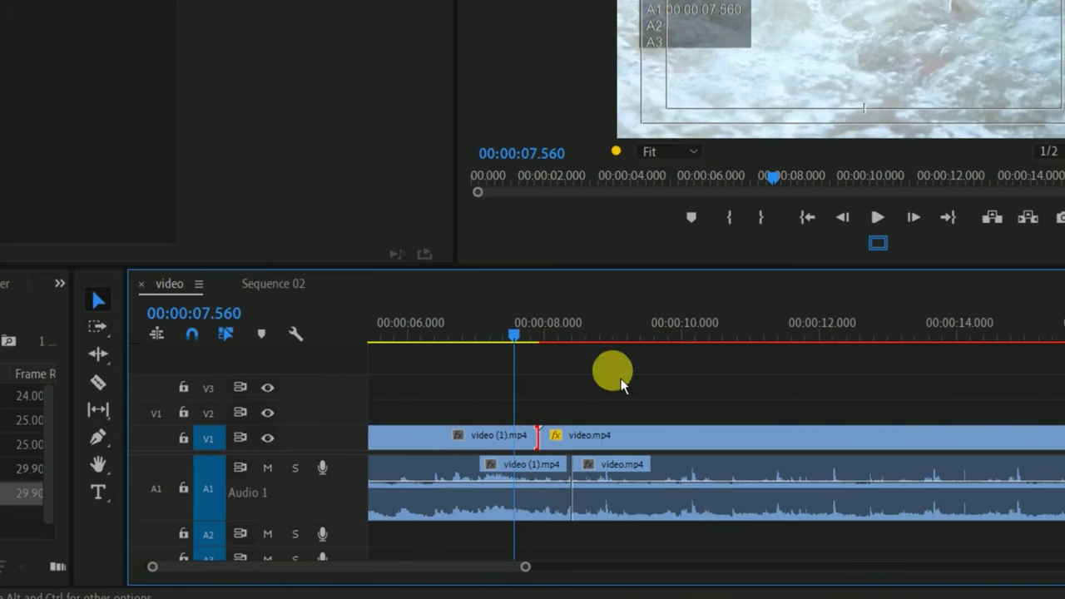
pyautogui.click(481, 437)
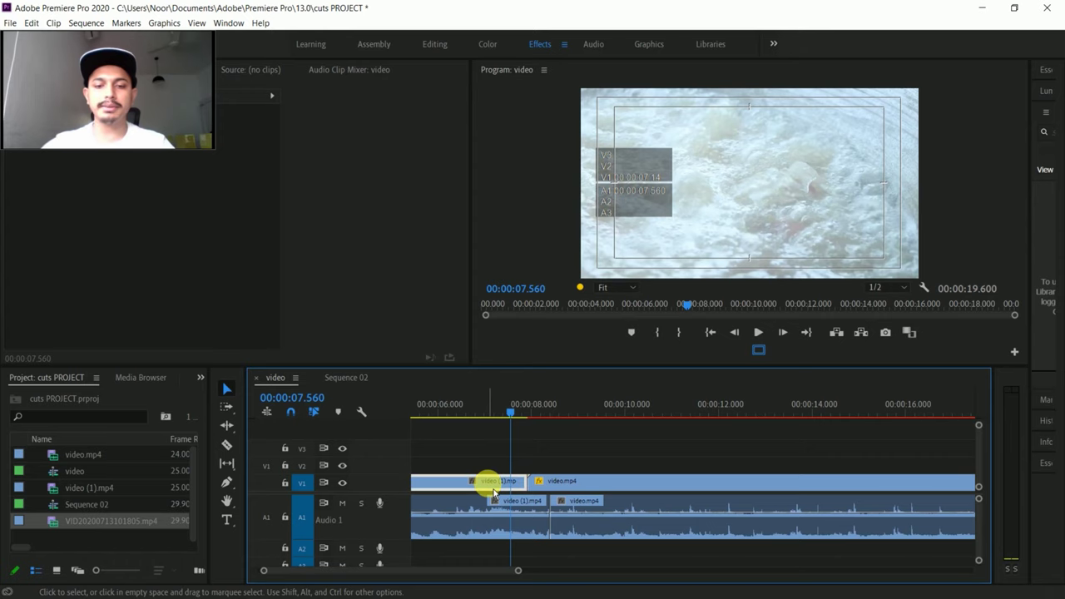
pyautogui.click(557, 482)
pyautogui.moveTo(544, 504); pyautogui.dragTo(604, 464)
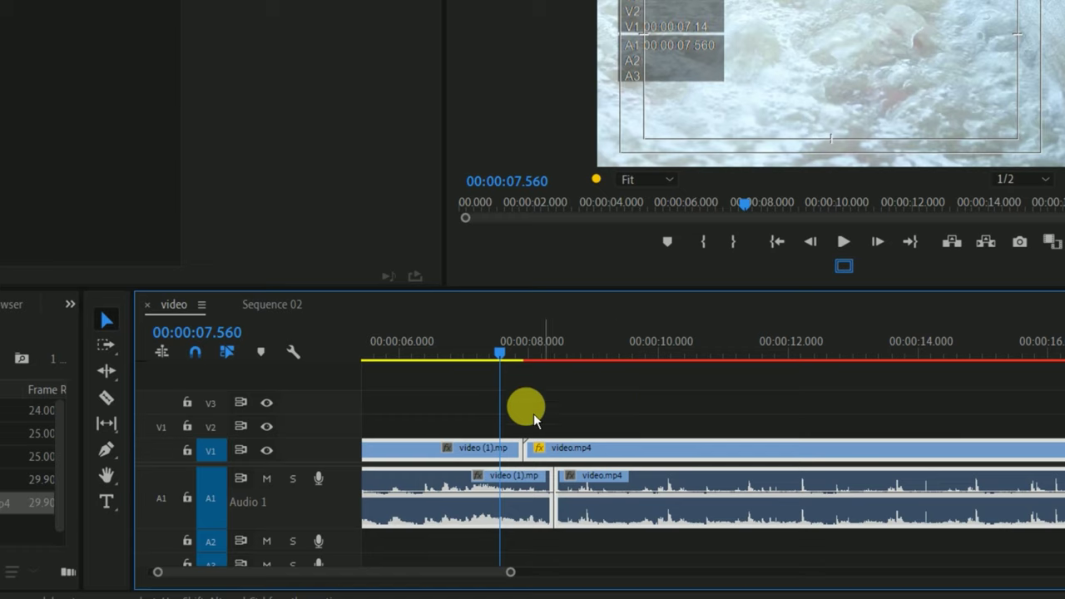
pyautogui.moveTo(504, 355); pyautogui.dragTo(480, 367)
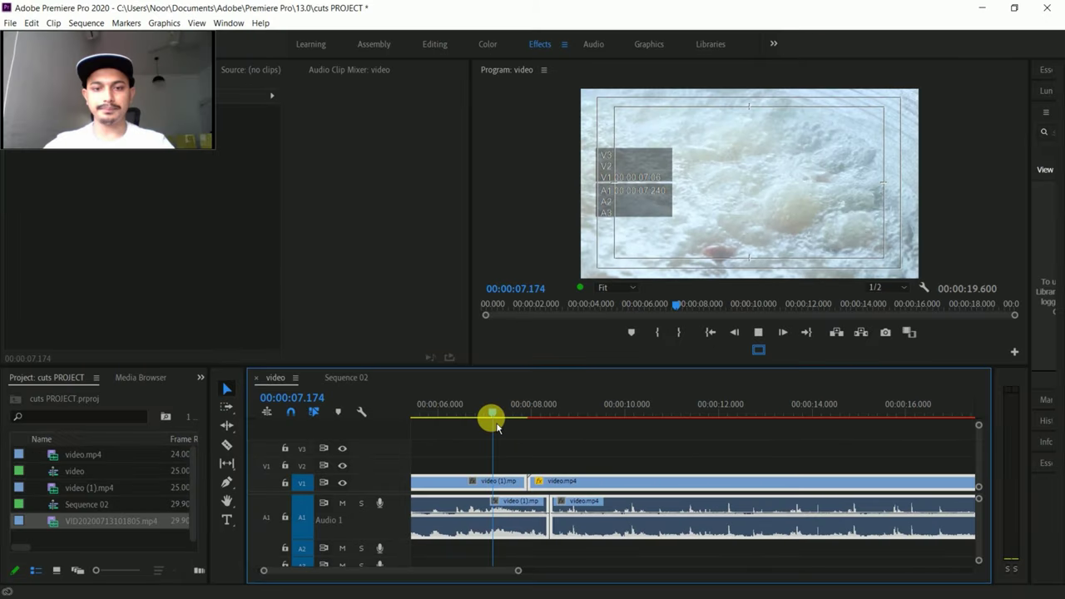
pyautogui.press('space')
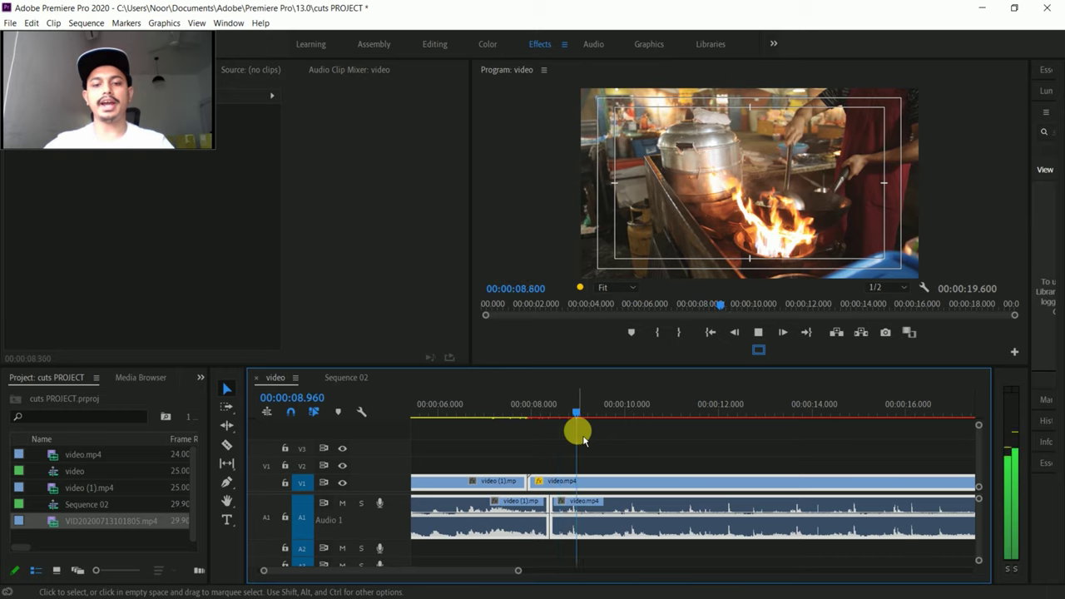
pyautogui.press('space')
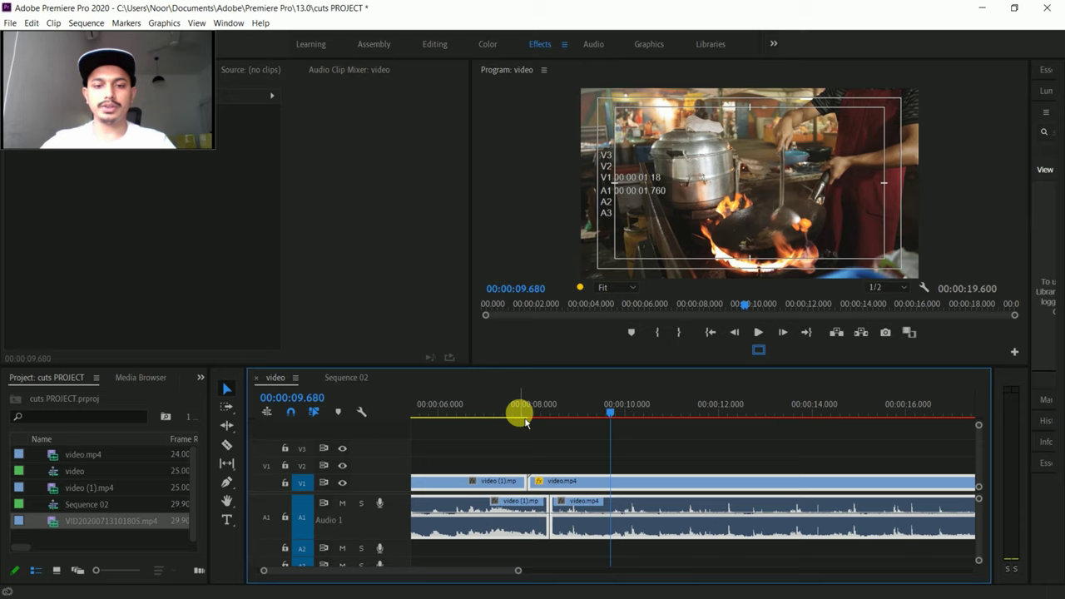
pyautogui.click(519, 413)
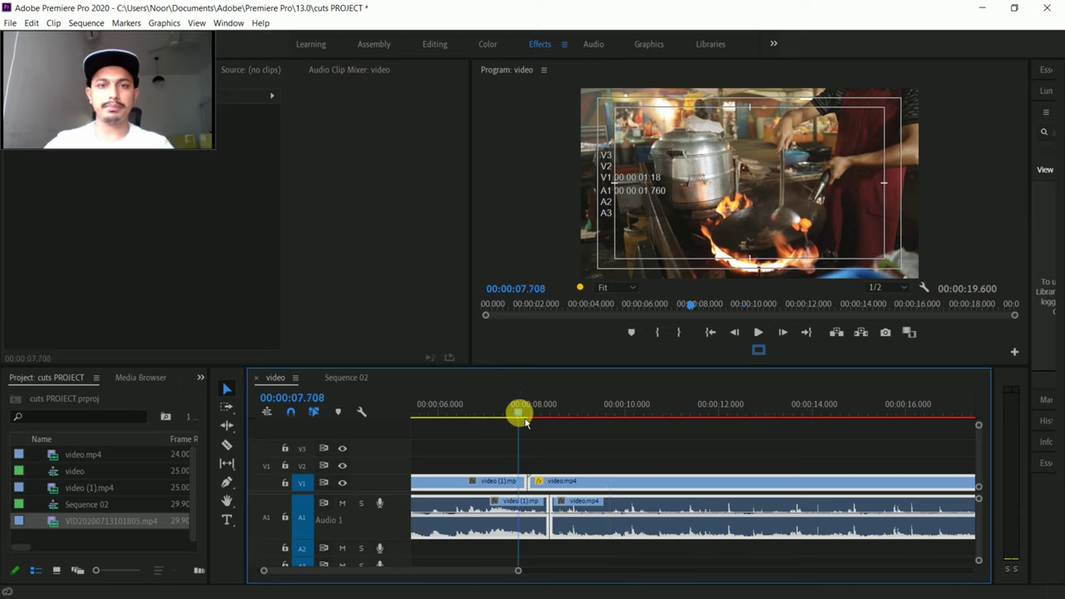